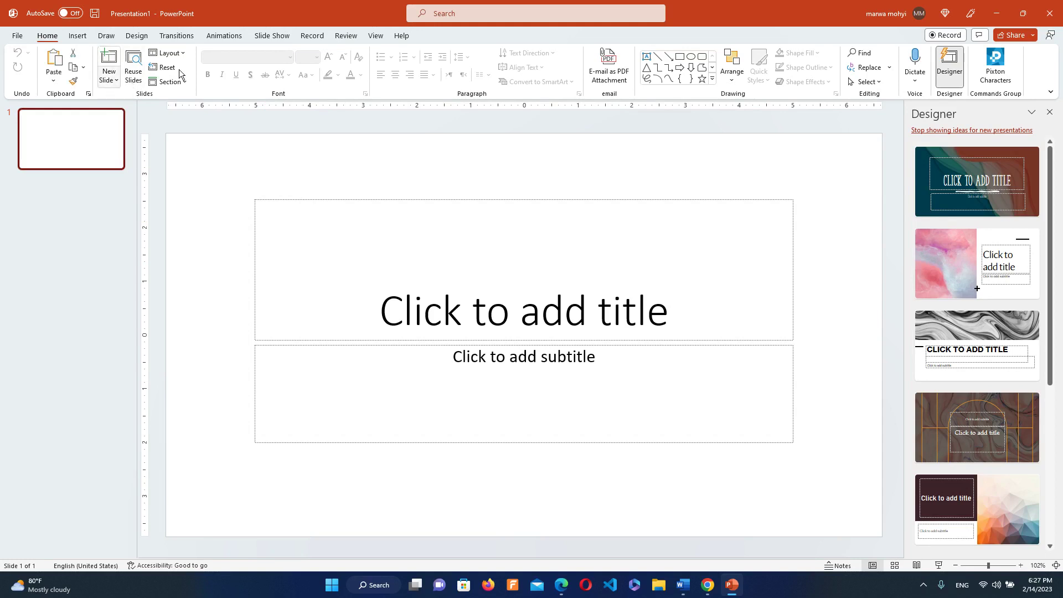
- Switch the slide to the Blank layout and bring up the Insert Video source choices
left_click(180, 54)
left_click(176, 212)
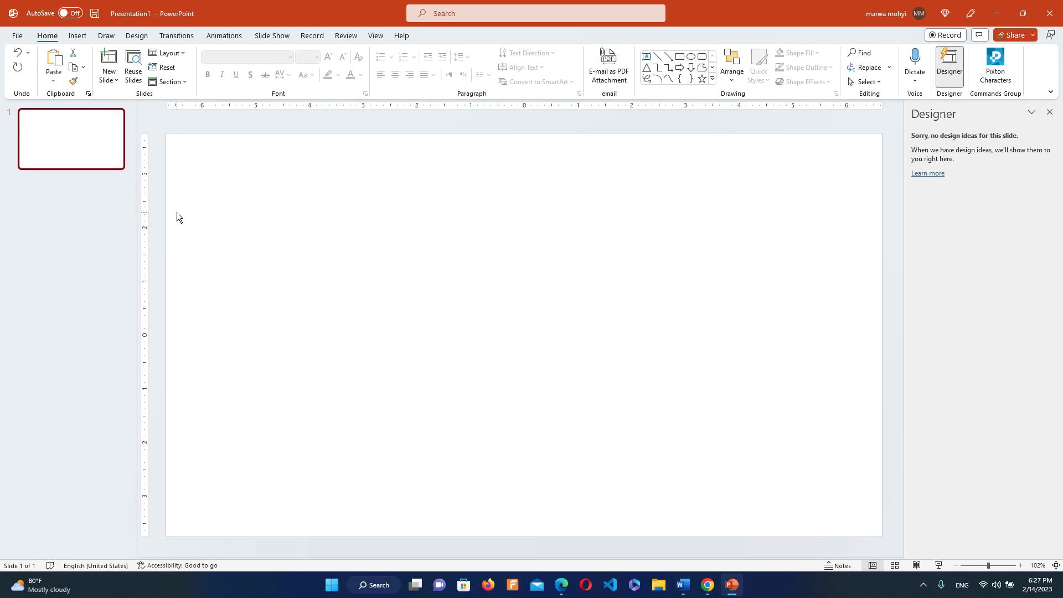
left_click(79, 38)
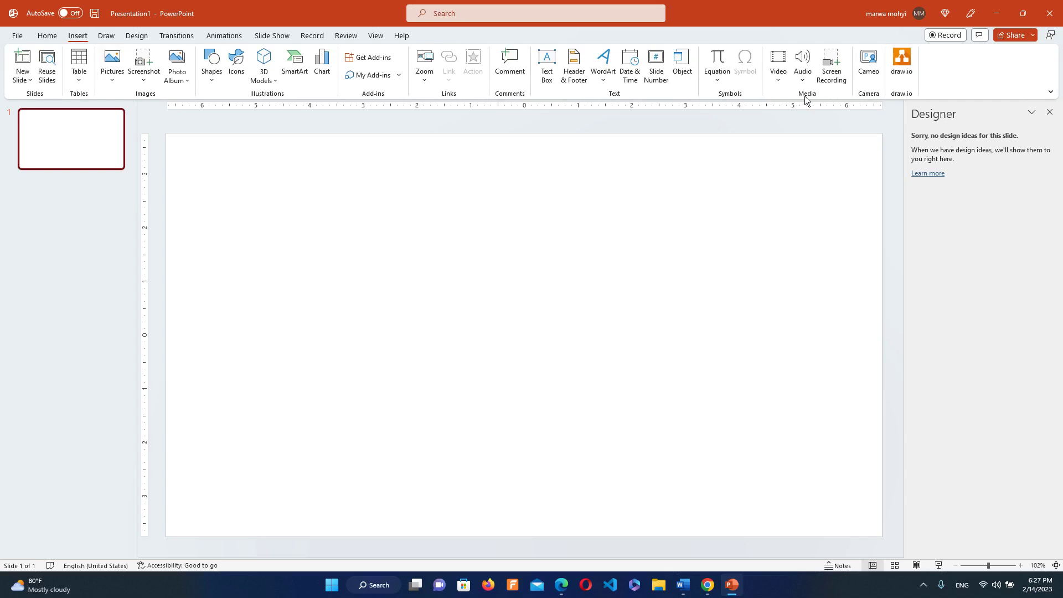
left_click(778, 81)
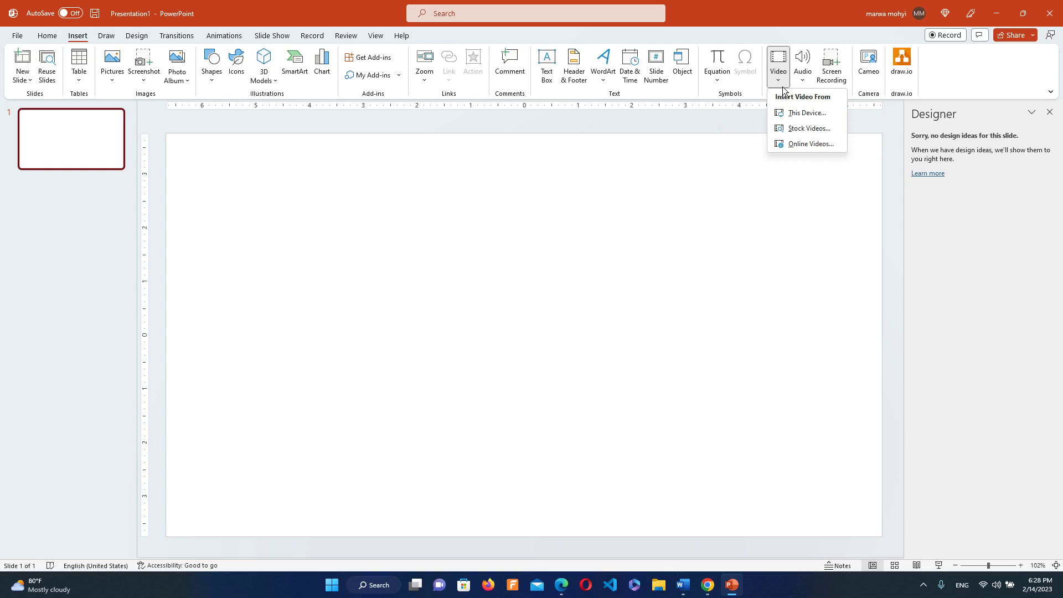
- Insert the aerial ocean-and-rocks video from Local Disk (D:) onto the blank slide
left_click(793, 116)
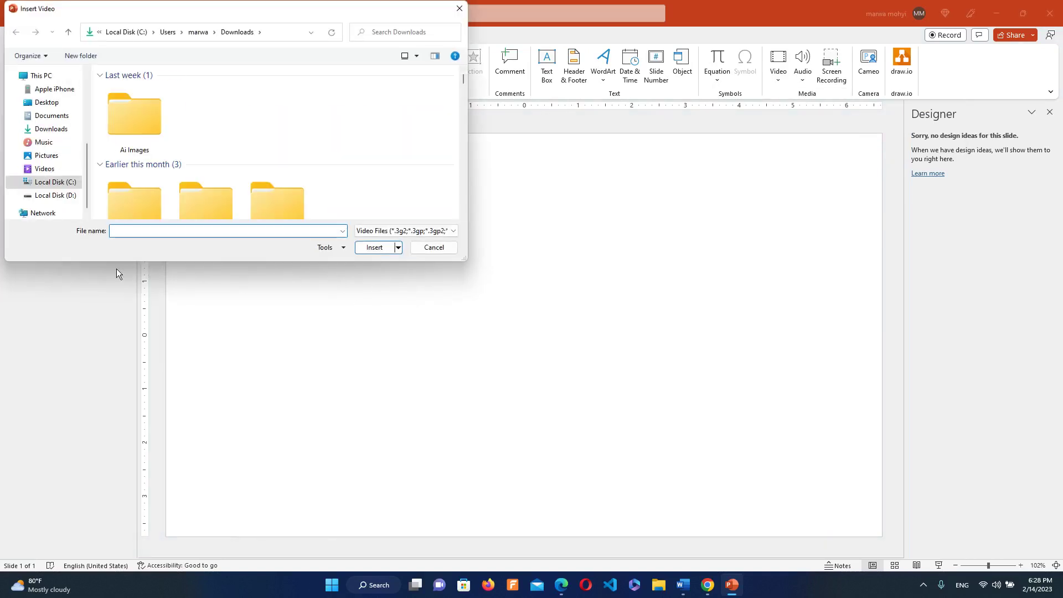
left_click(57, 197)
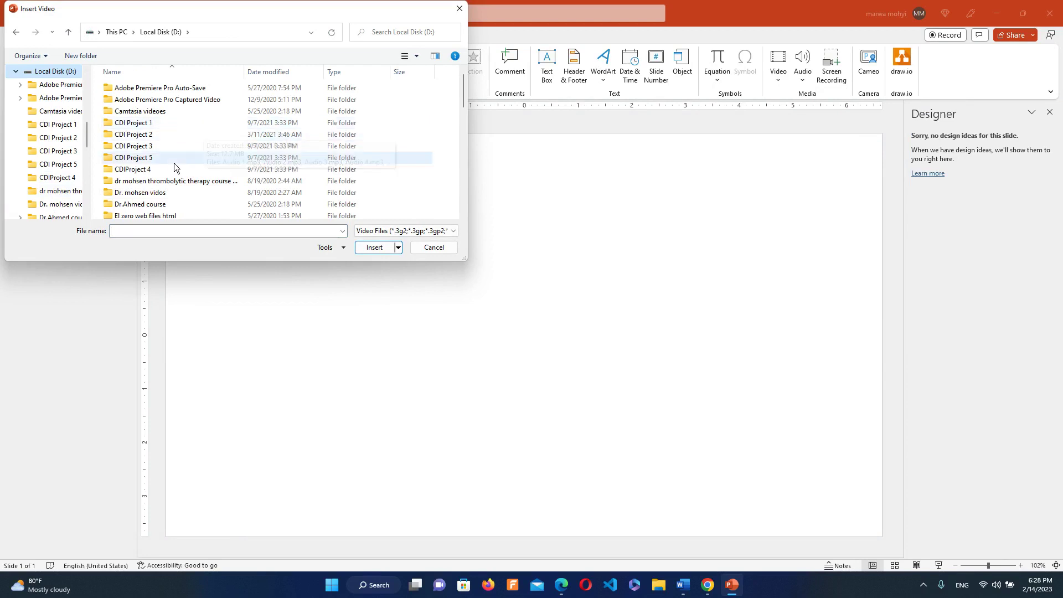
scroll(208, 165, "down", 2)
scroll(178, 181, "down", 3)
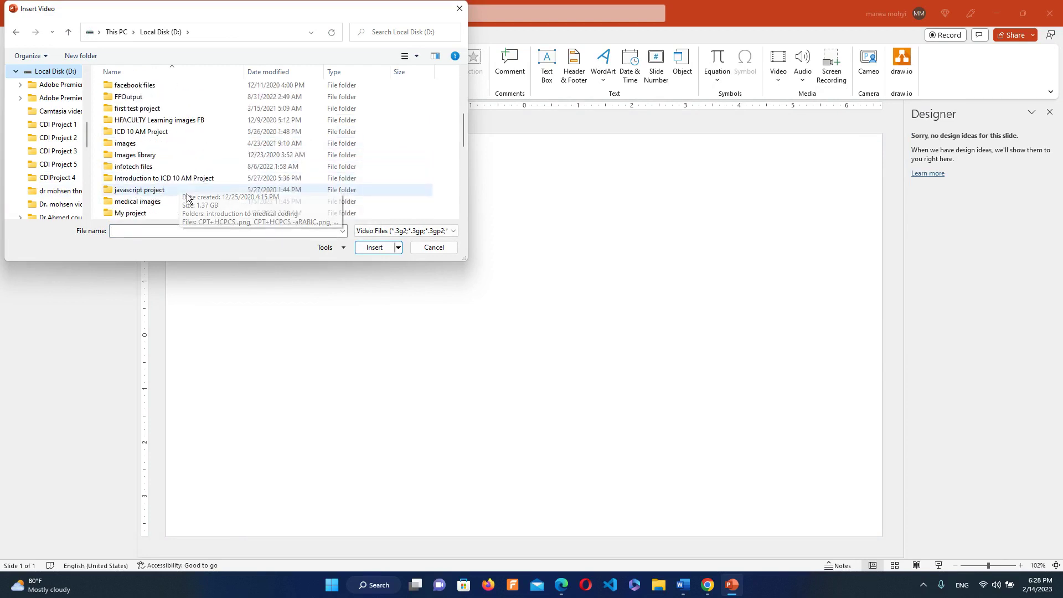
scroll(180, 193, "down", 3)
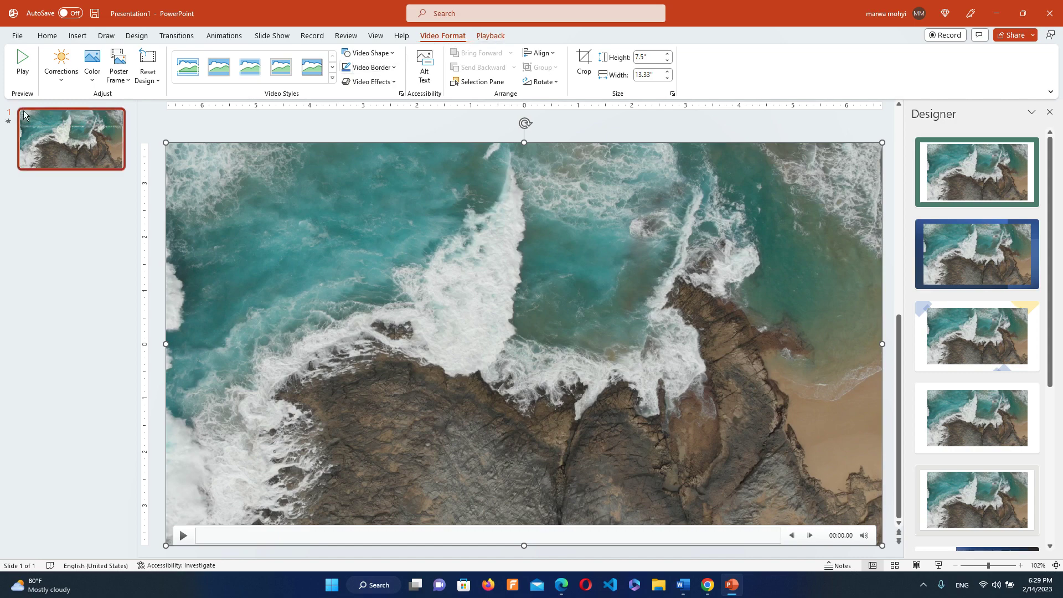
- Briefly preview the ocean video, glance at Corrections presets, then show the Color recolor choices
left_click(22, 61)
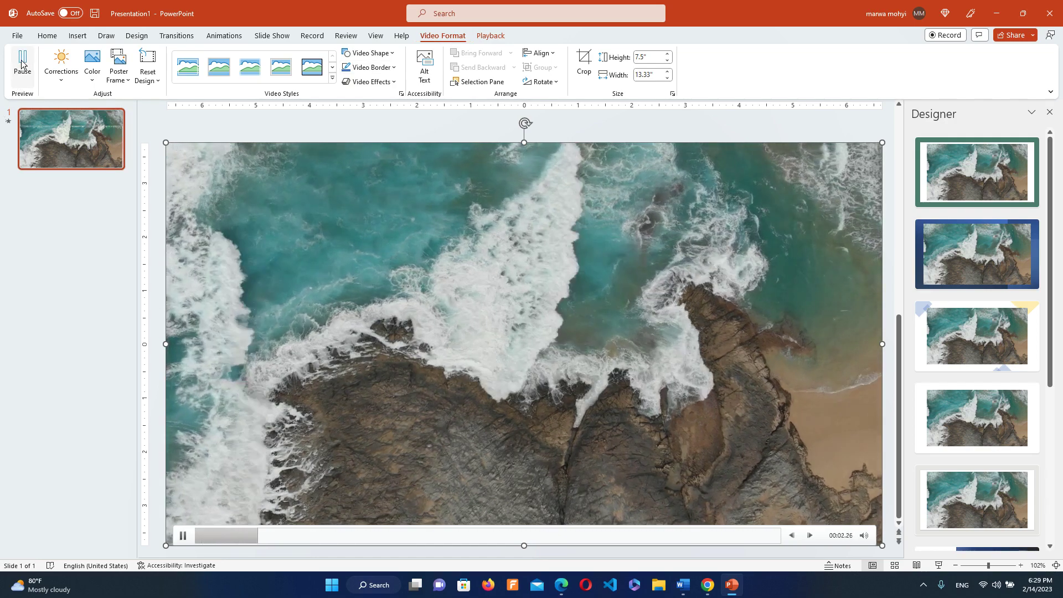
left_click(22, 62)
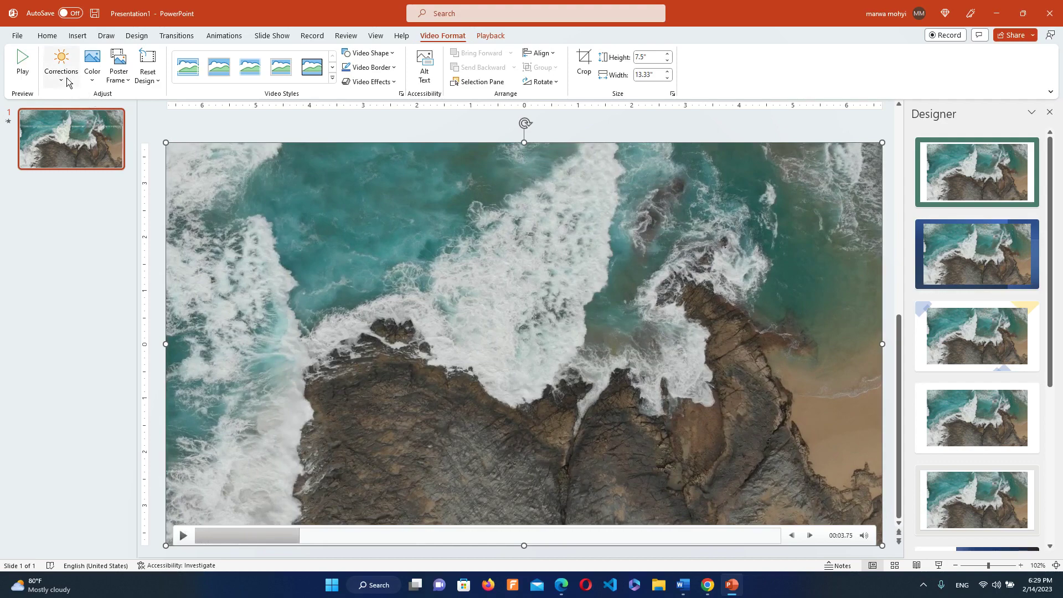
left_click(65, 77)
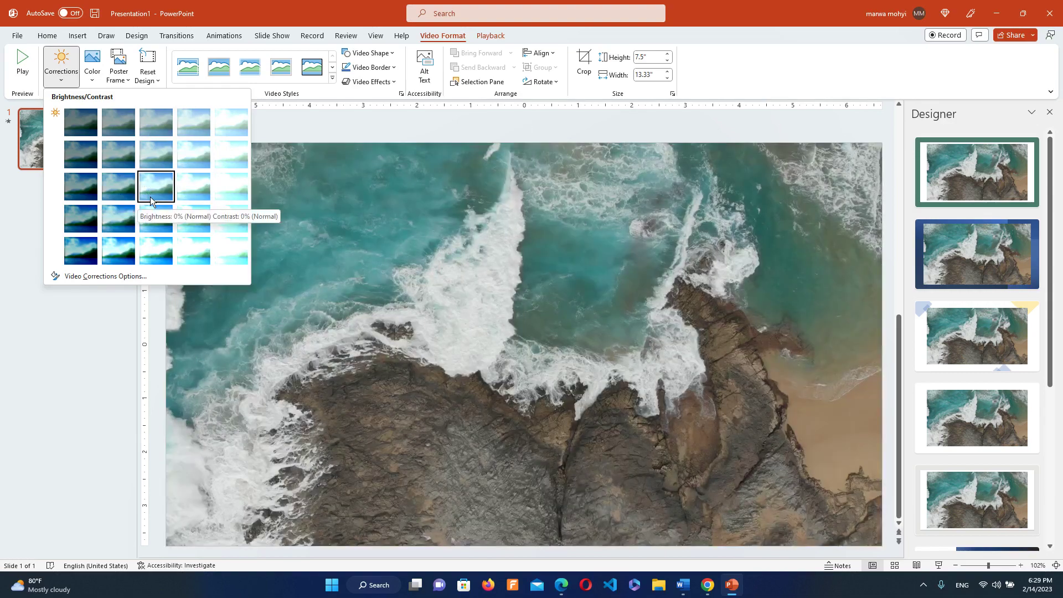
left_click(114, 89)
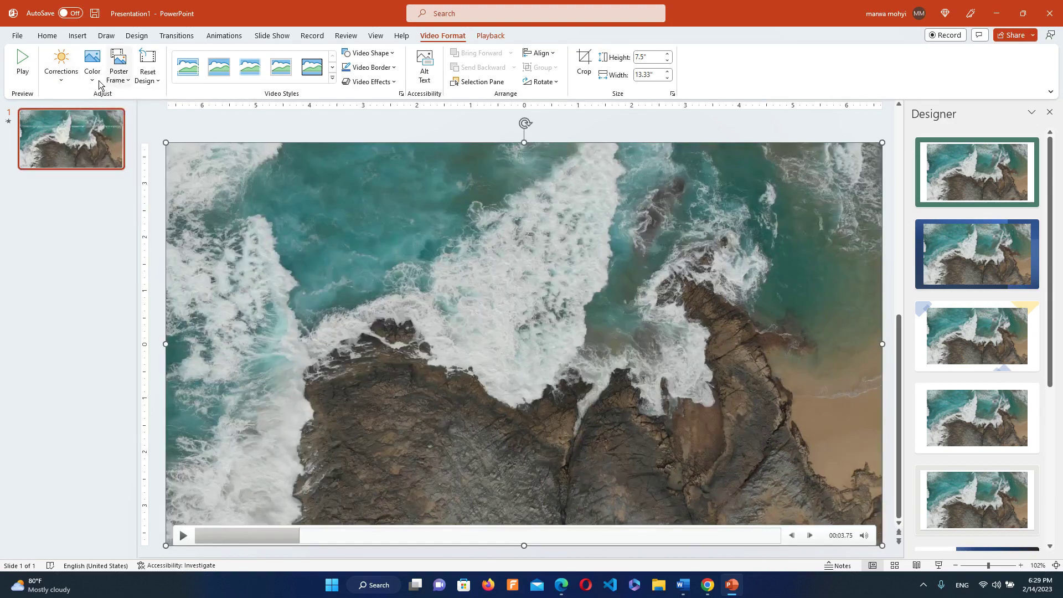
left_click(92, 64)
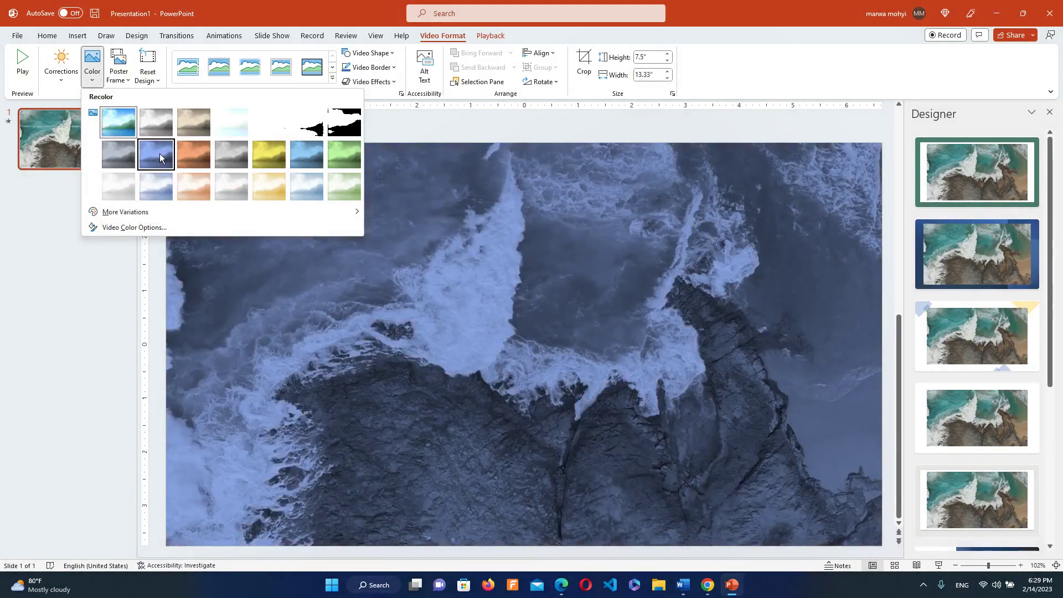
- Recolor the video Blue, Accent color 1 Dark and expand the Video Styles gallery
left_click(160, 154)
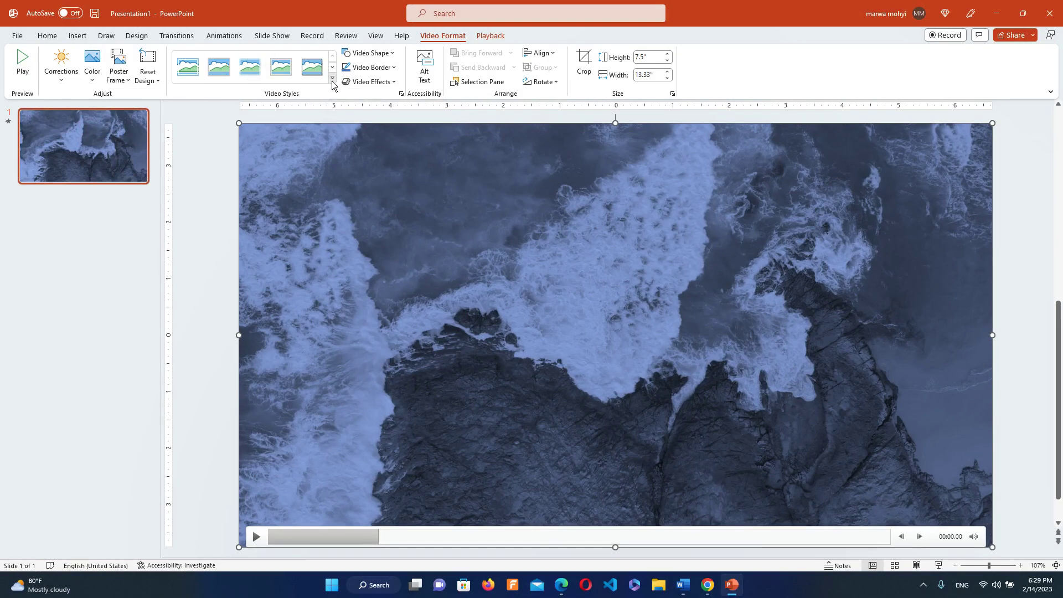
left_click(333, 78)
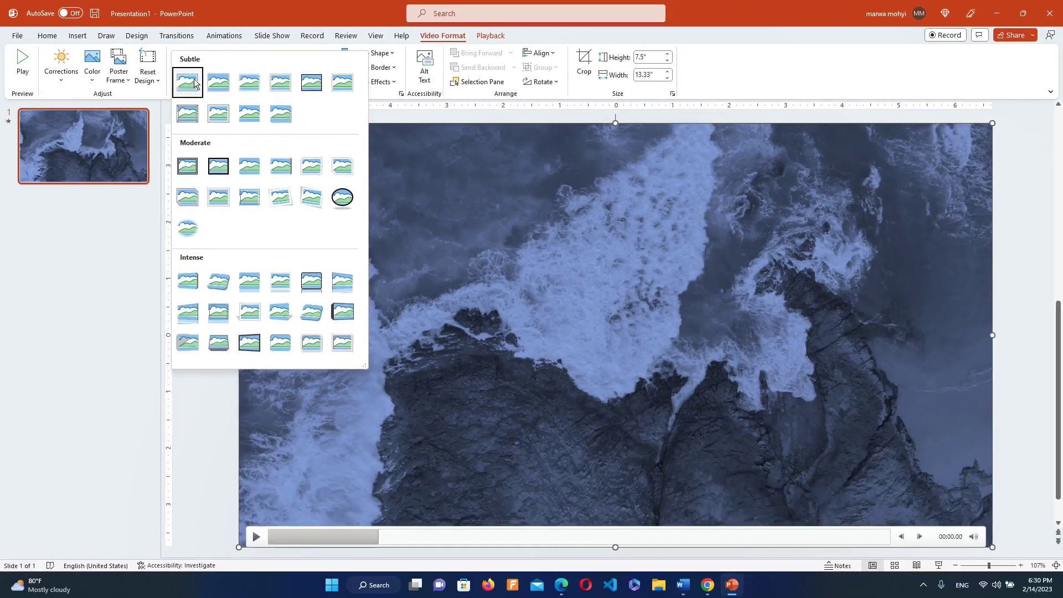
- Apply the Simple Frame video style and, after trying snipped and rounded shapes, keep Rectangle
left_click(188, 83)
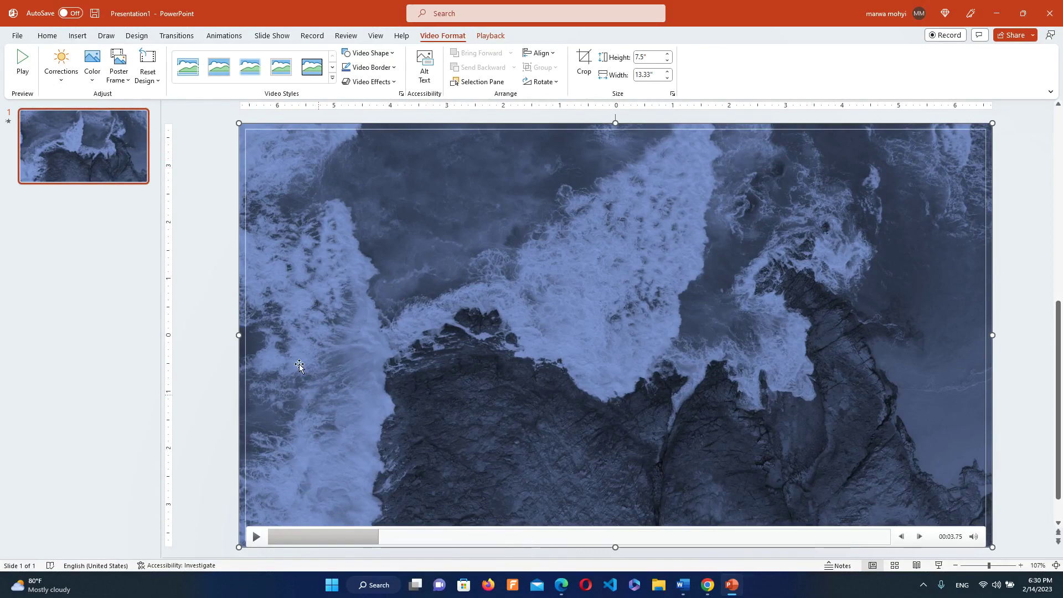
left_click(392, 54)
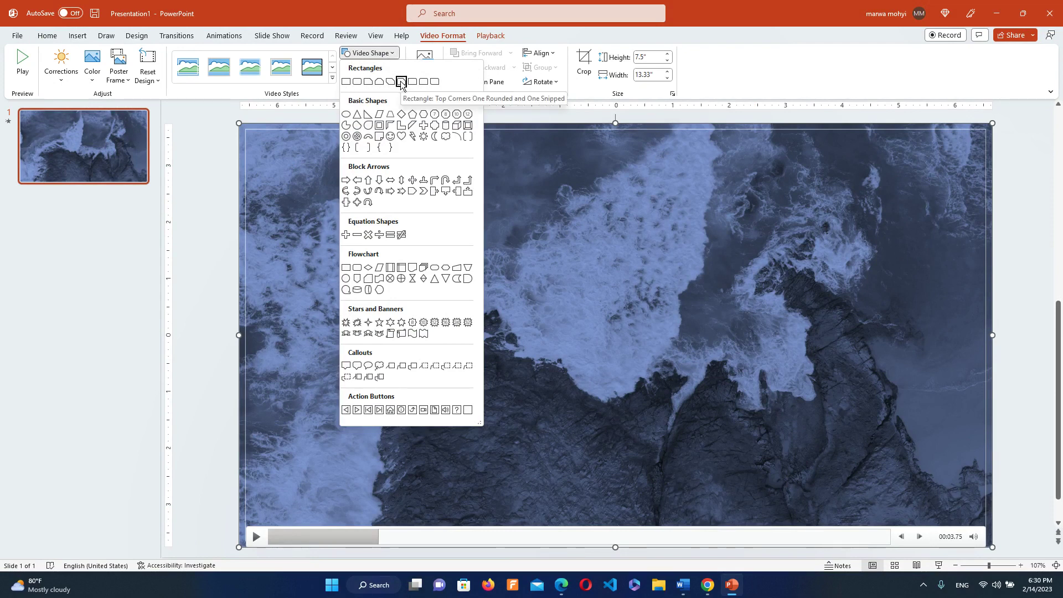
key("Escape")
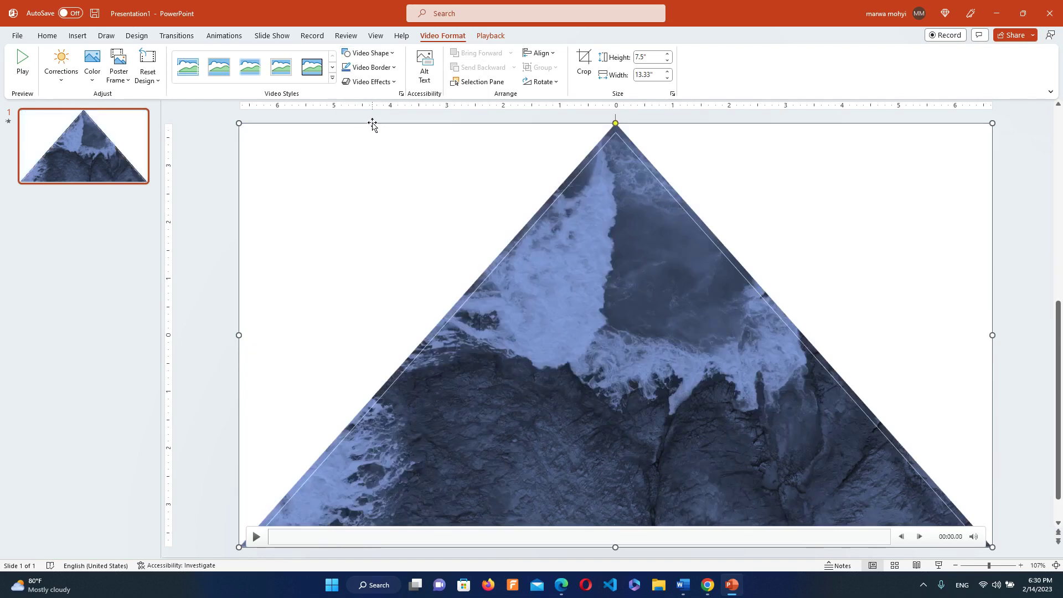
left_click(391, 53)
key("Escape")
left_click(370, 53)
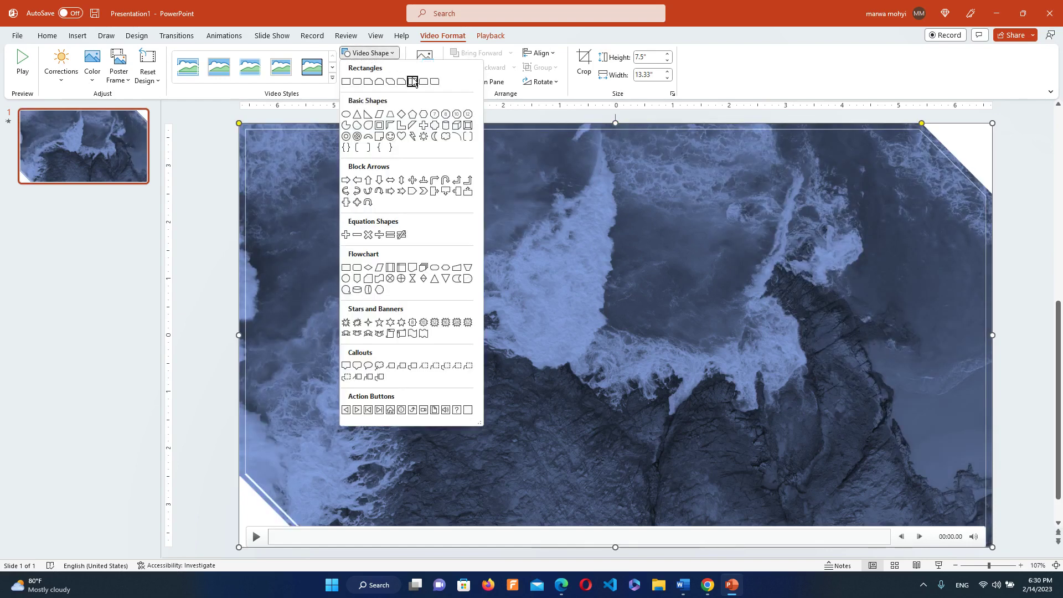
left_click(413, 81)
left_click(369, 53)
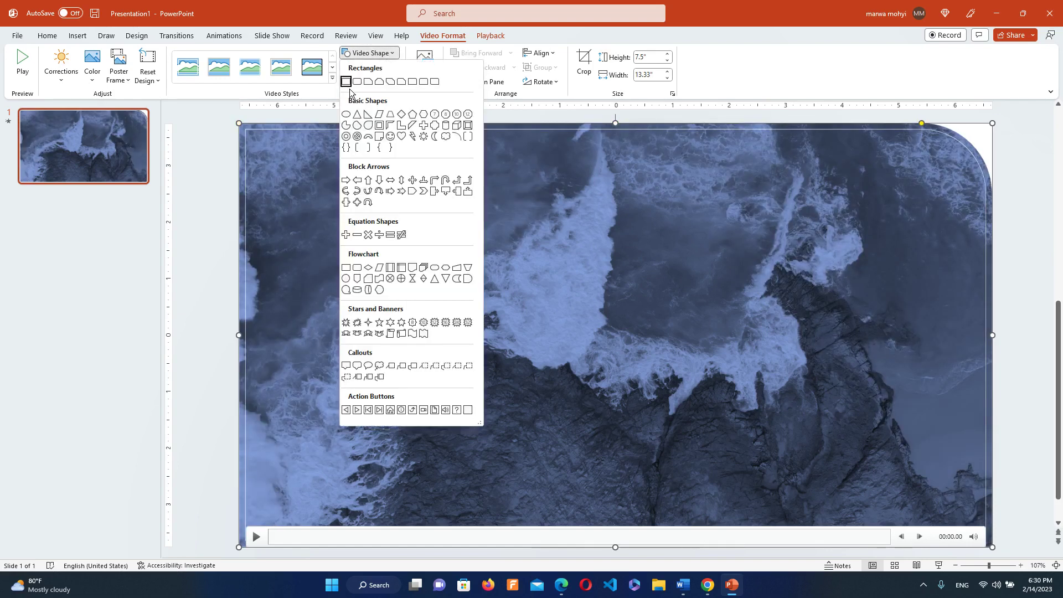
left_click(346, 81)
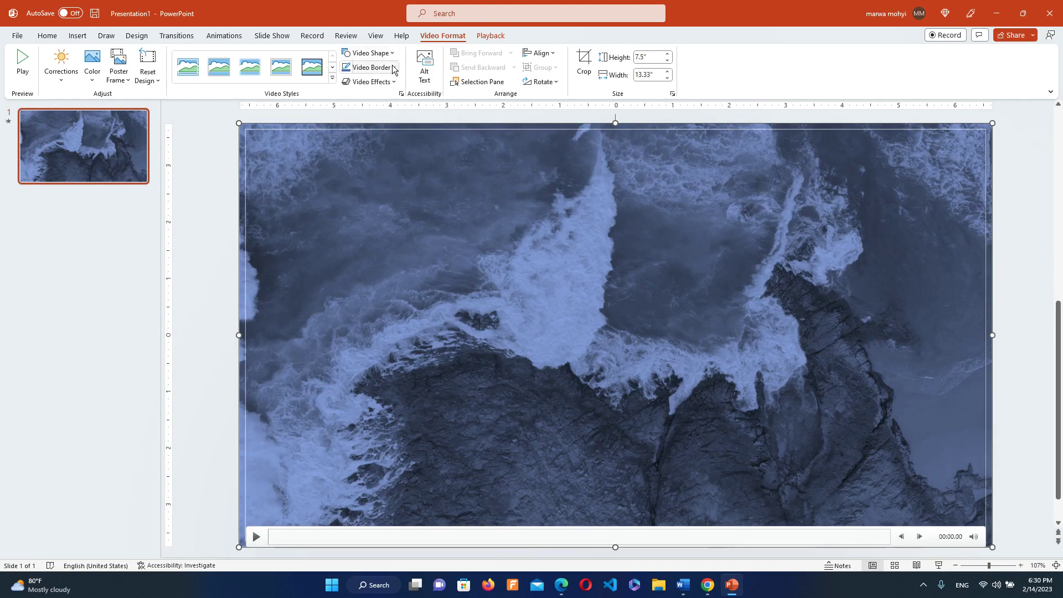
- Give the video a black border with a set weight, then browse Shadow effects and Alt Text
left_click(392, 67)
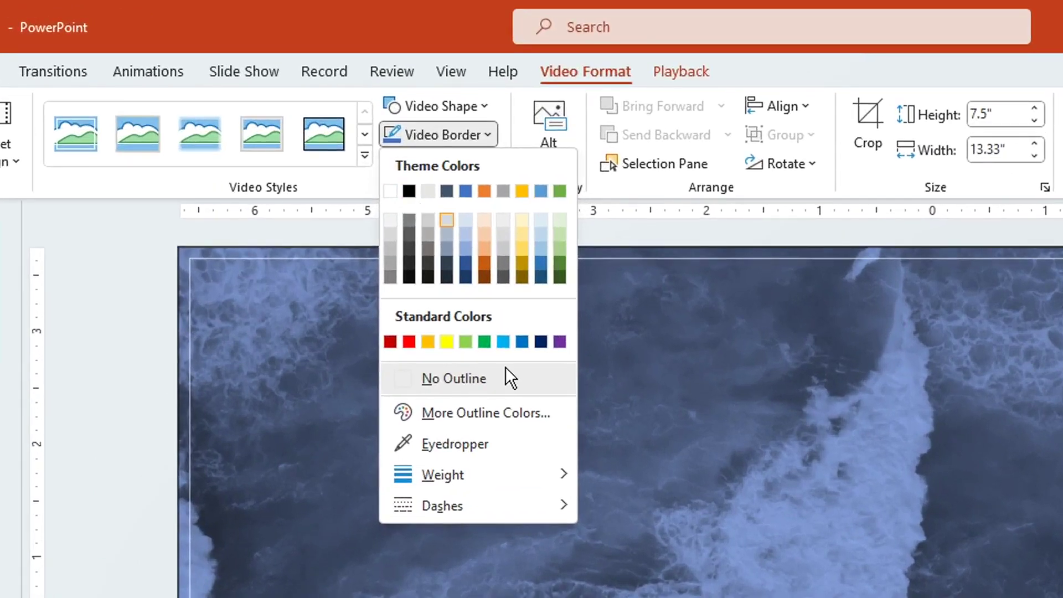
mouse_move(443, 473)
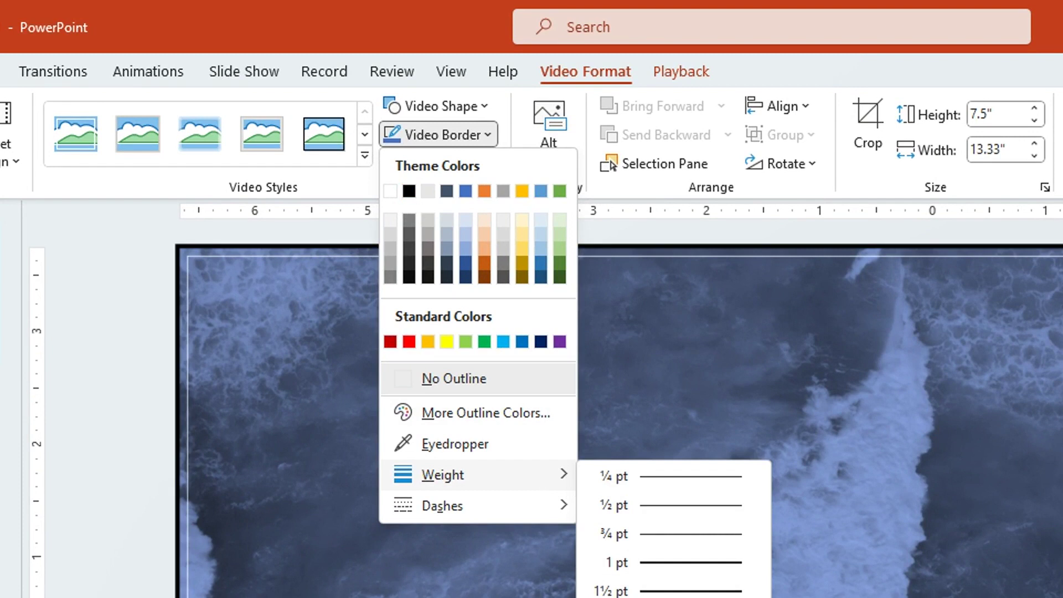
left_click(524, 351)
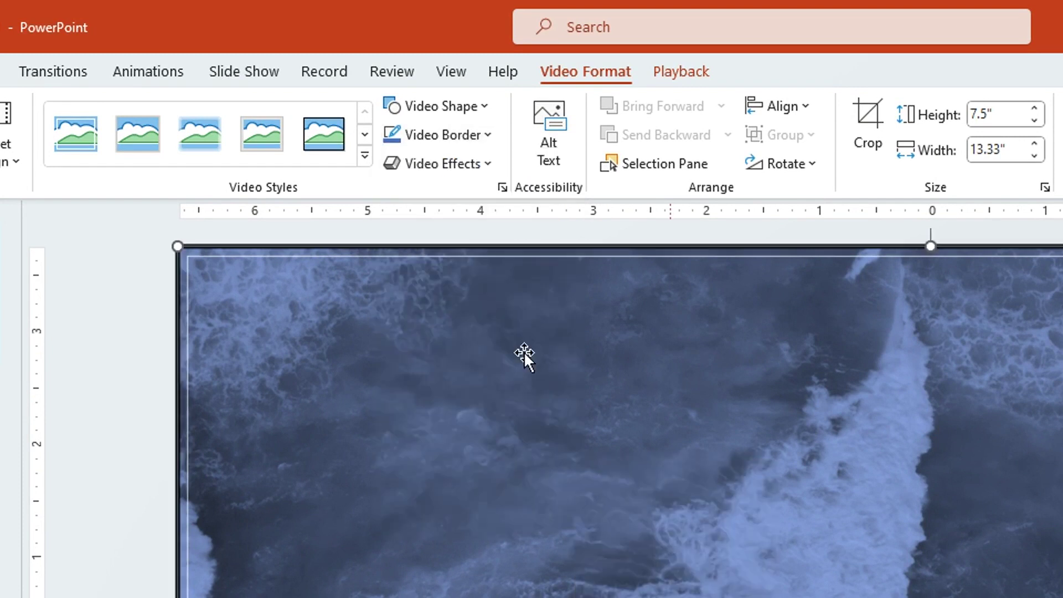
left_click(490, 166)
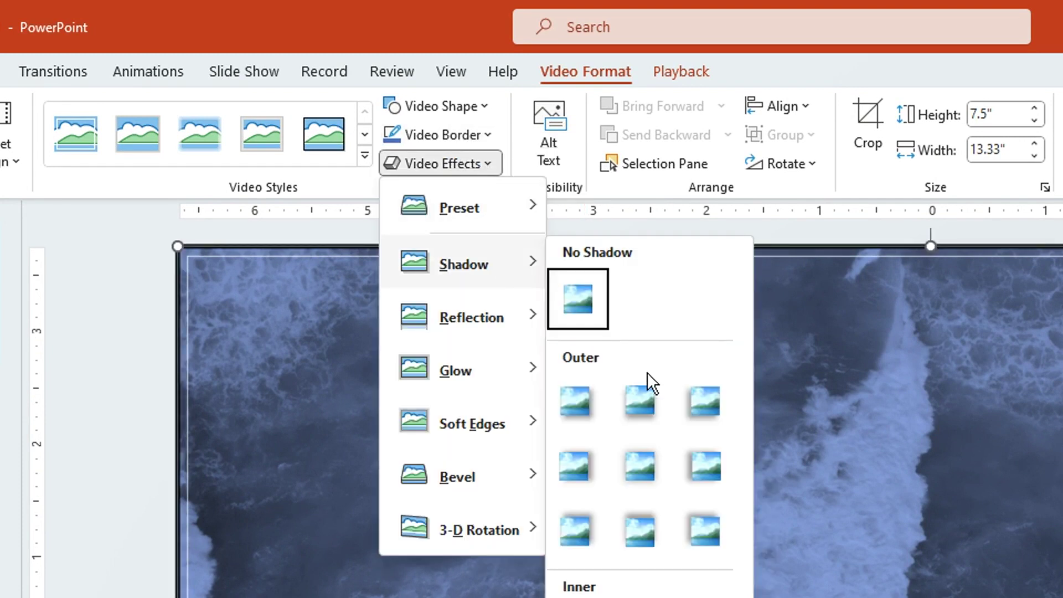
mouse_move(464, 264)
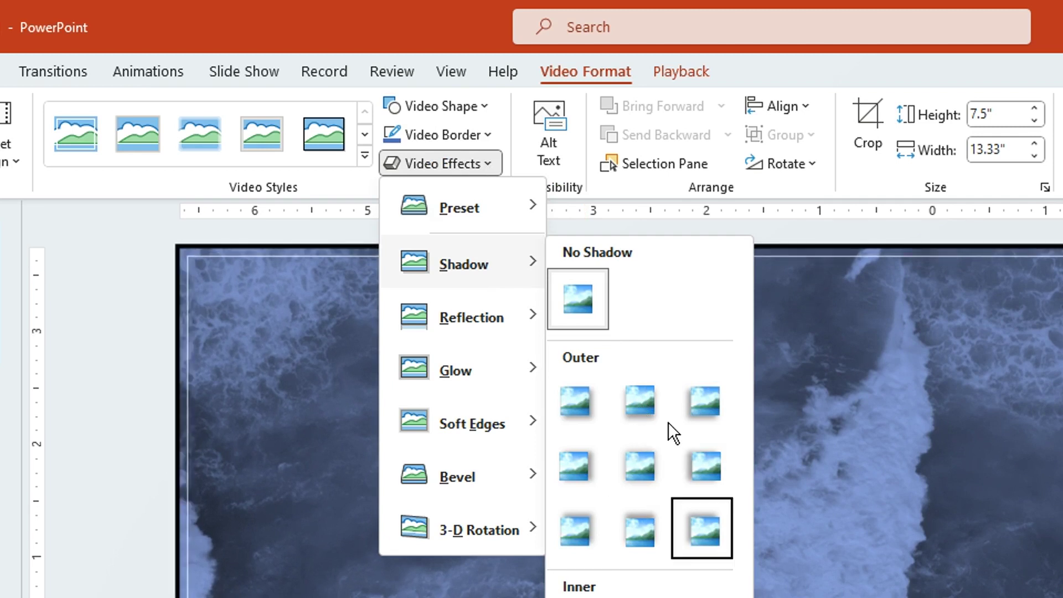
left_click(684, 409)
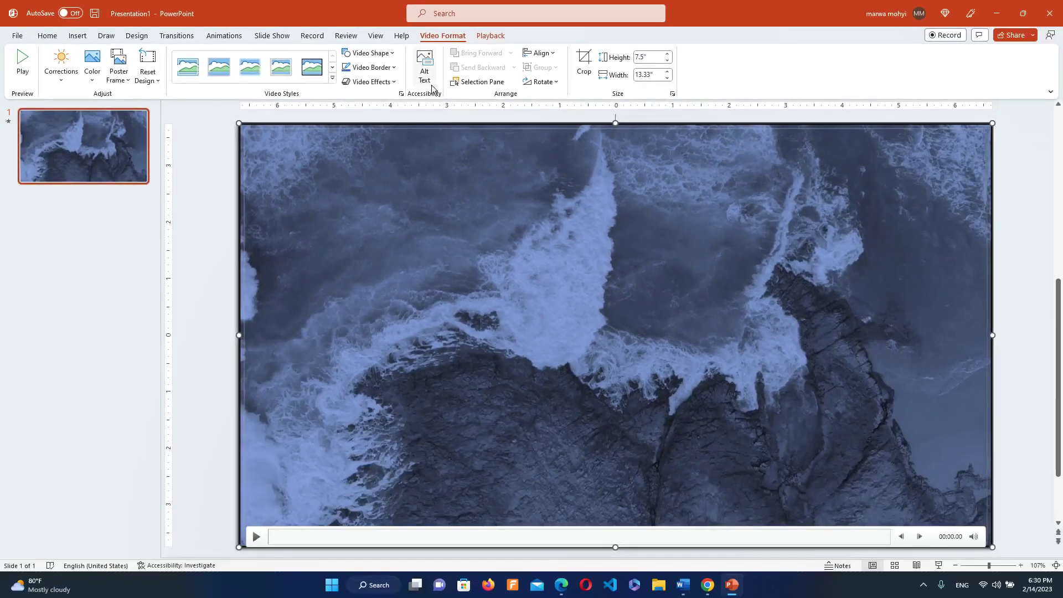
left_click(425, 80)
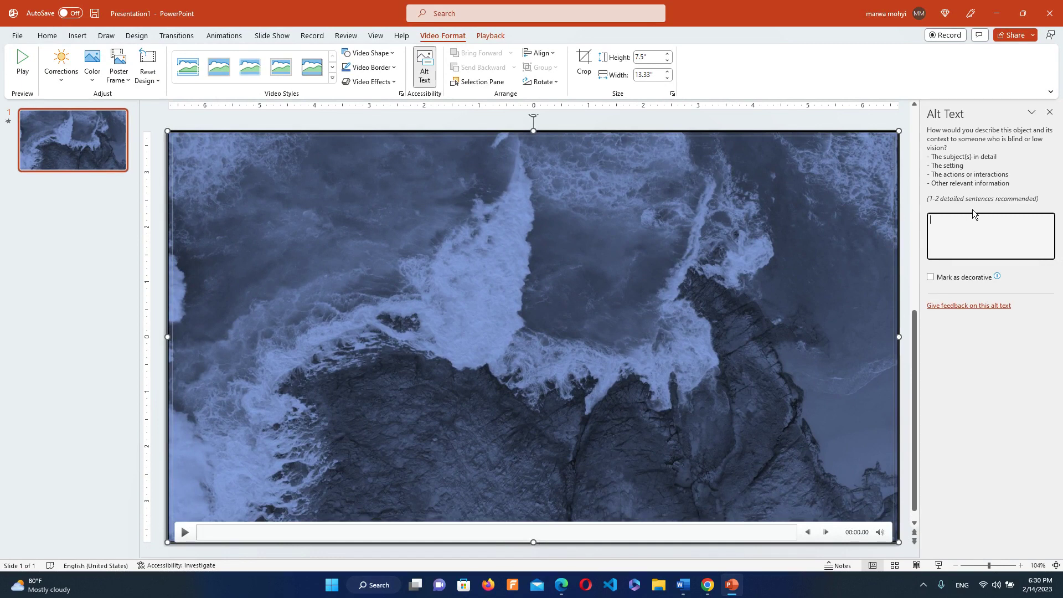
left_click(425, 69)
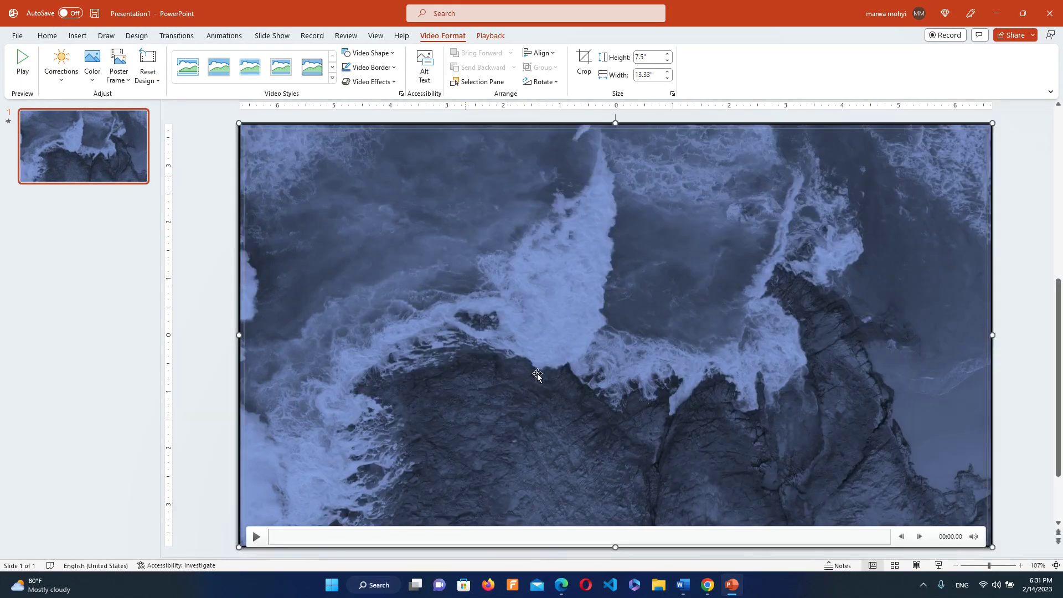
- Test Align Top, then drag the video's corner to shrink it to 9.01 by 5.07 inches
left_click(551, 54)
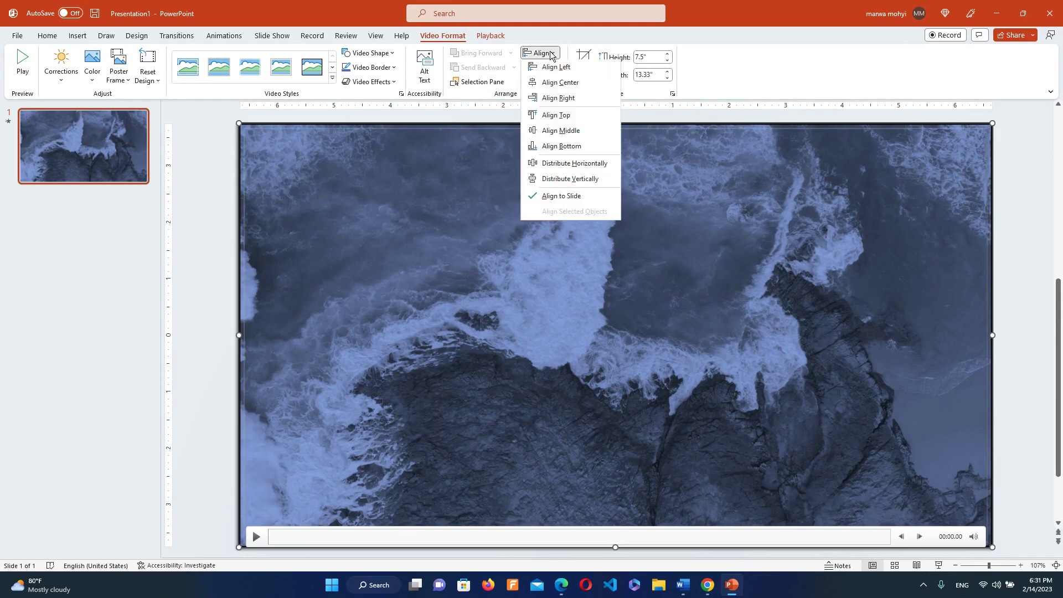
left_click(540, 117)
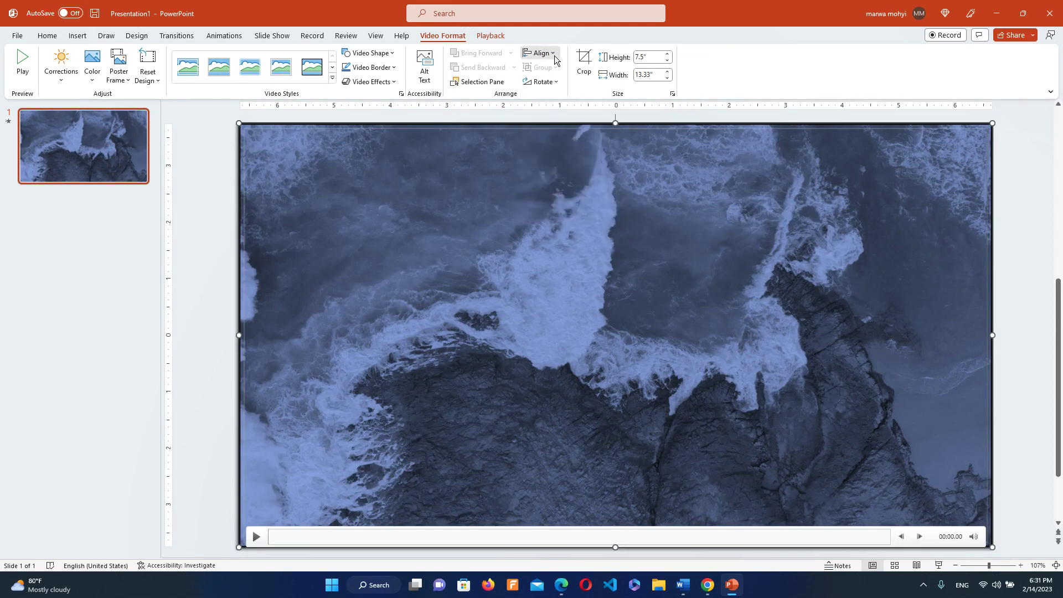
left_click(540, 53)
left_click(475, 126)
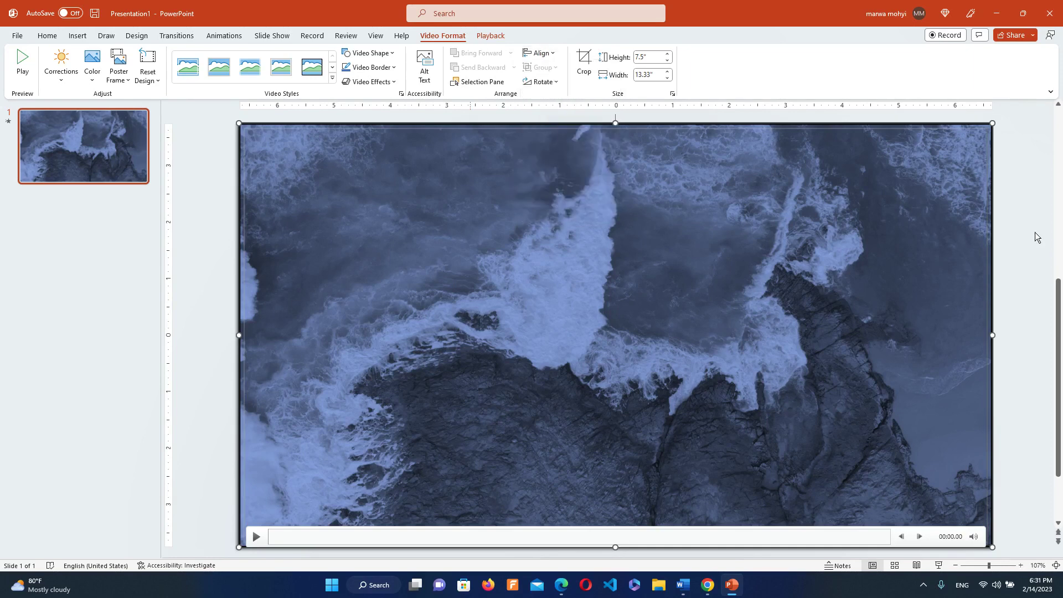
left_click_drag(992, 123, 748, 257)
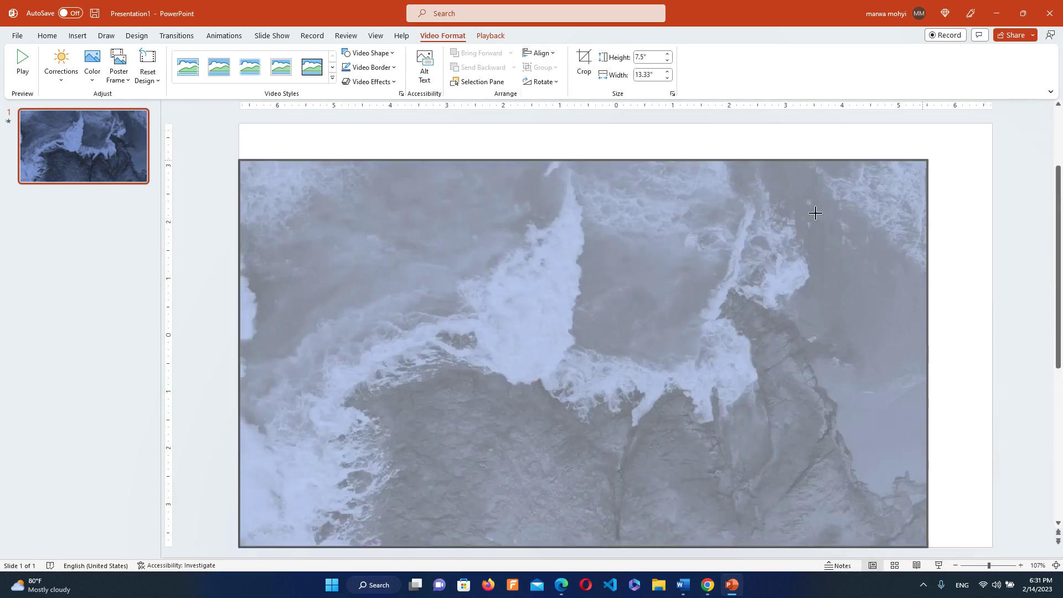
mouse_move(491, 367)
left_mouse_down()
mouse_move(549, 348)
mouse_move(586, 309)
left_mouse_up()
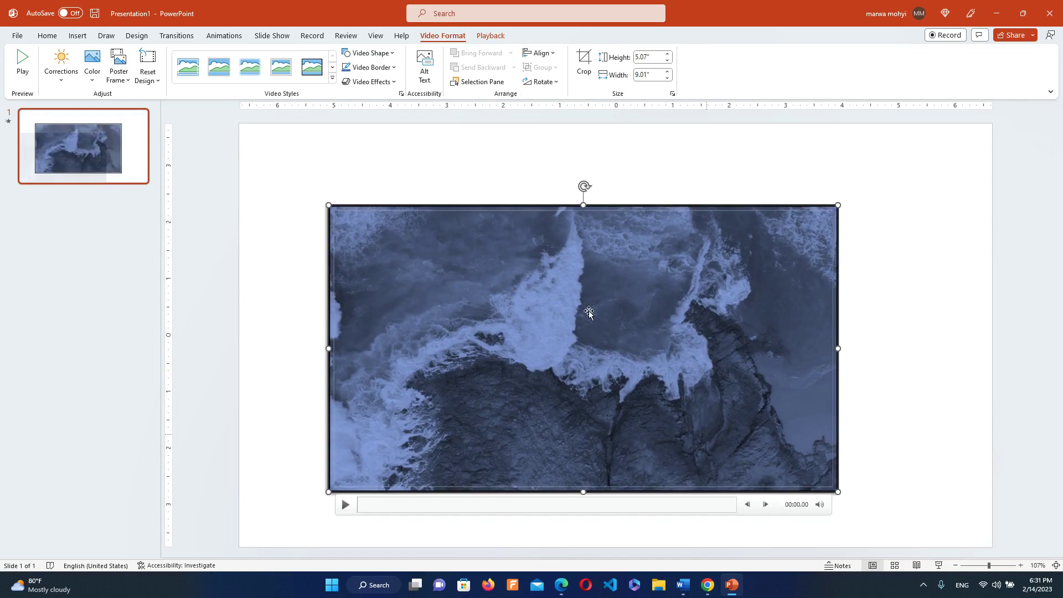
- Try left, right, top, bottom and center alignments, then drag the video near the slide's middle
left_click(553, 53)
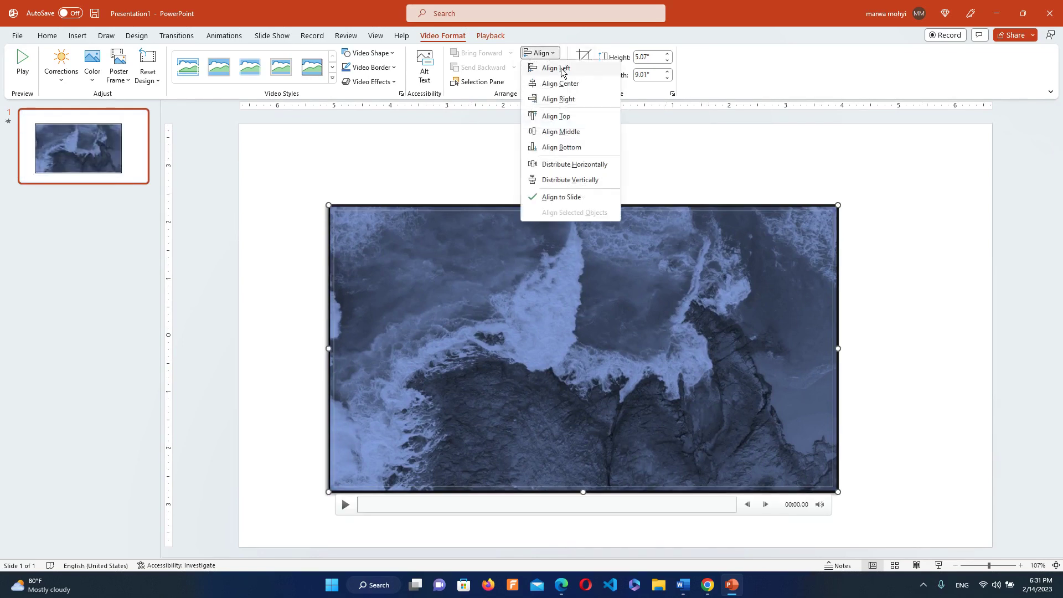
left_click(563, 69)
left_click(553, 53)
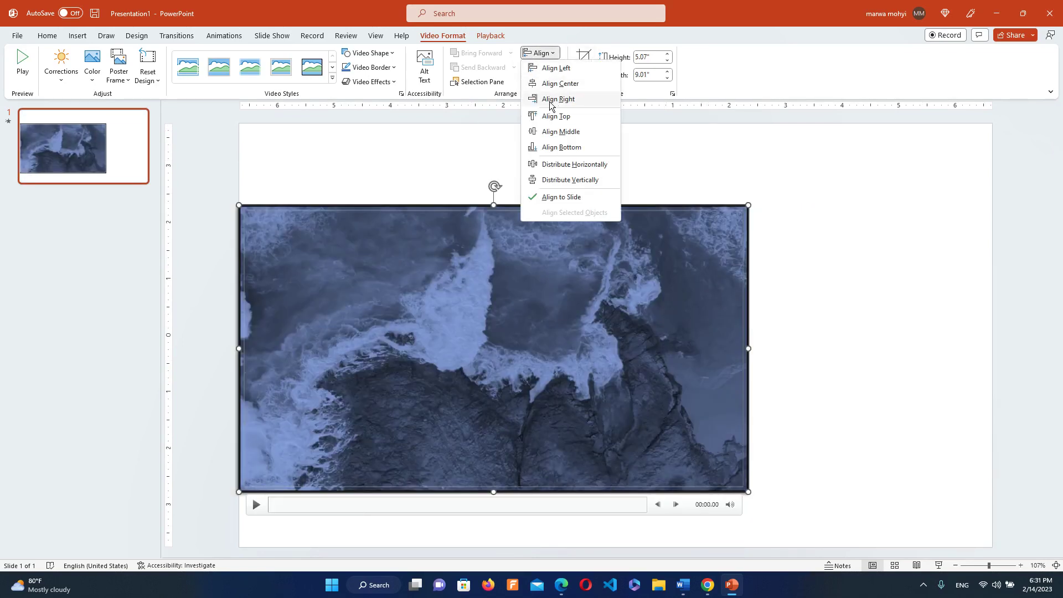
left_click(557, 100)
left_click(556, 54)
left_click(563, 116)
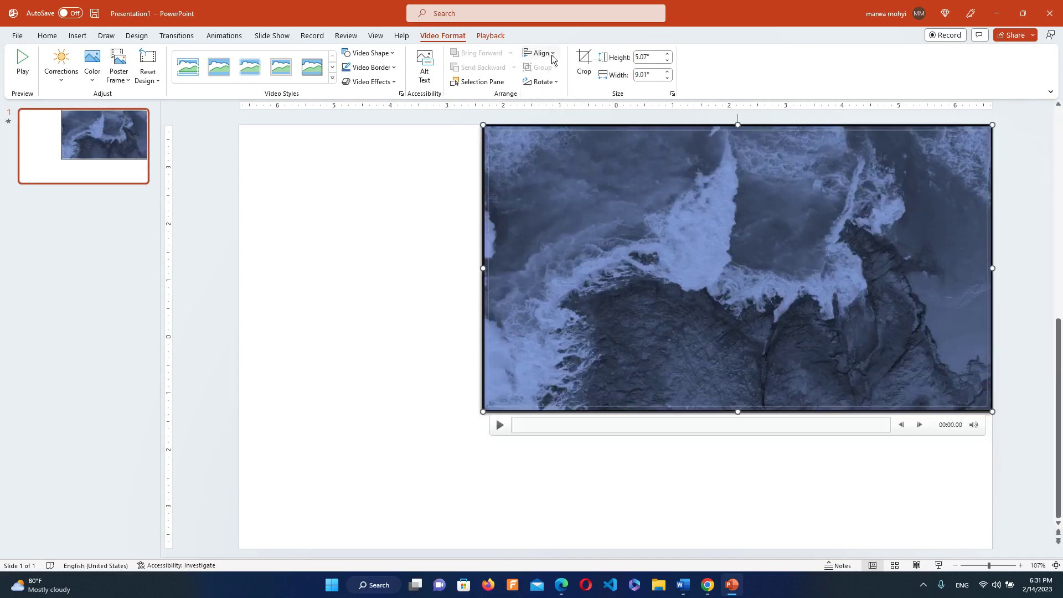
left_click(552, 53)
left_click(560, 147)
left_click(553, 53)
left_click(560, 83)
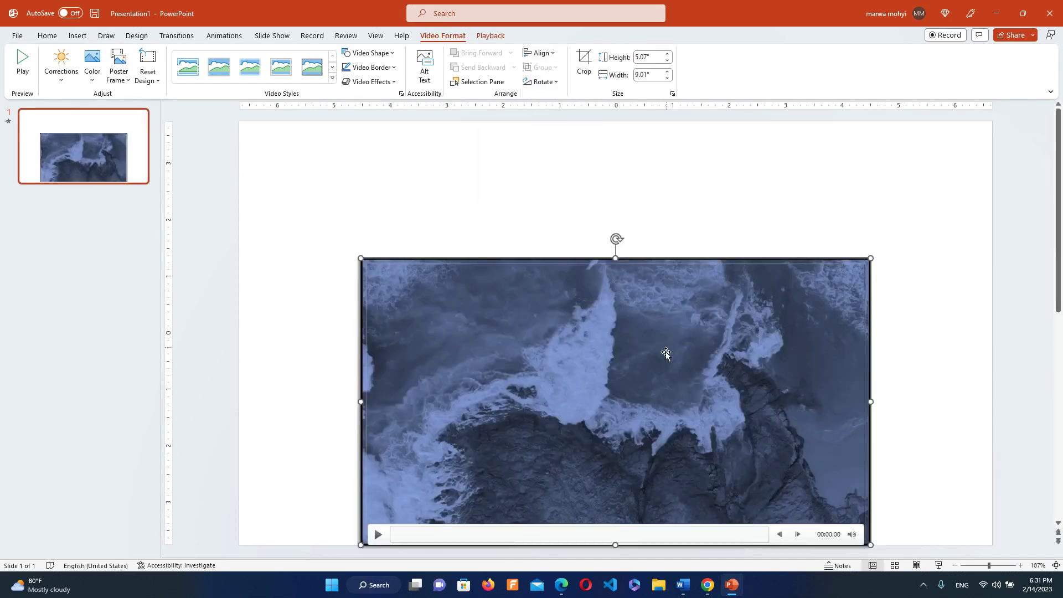
left_click_drag(635, 321, 625, 244)
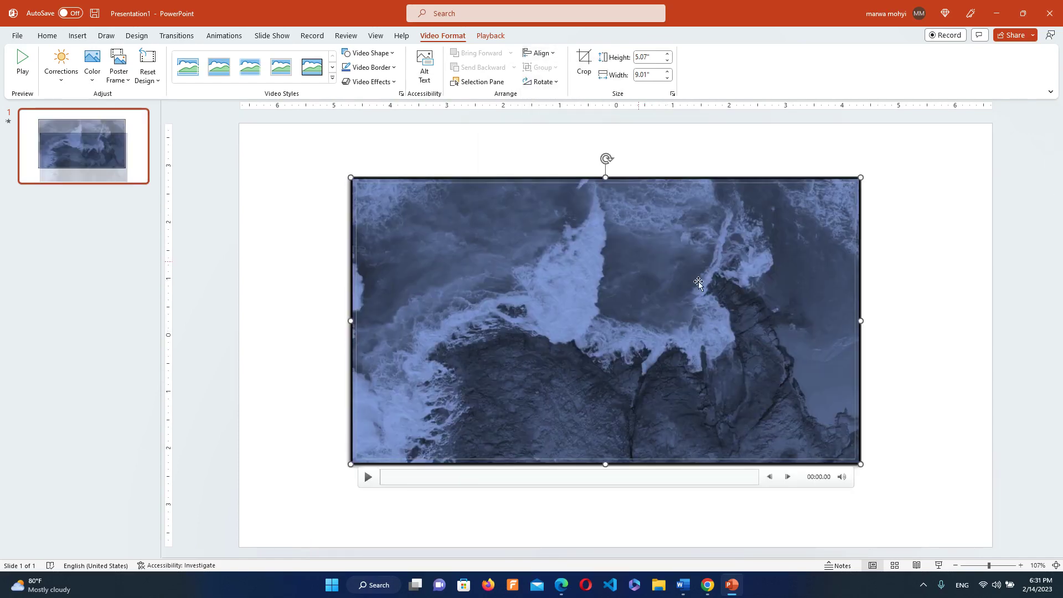
left_click(556, 84)
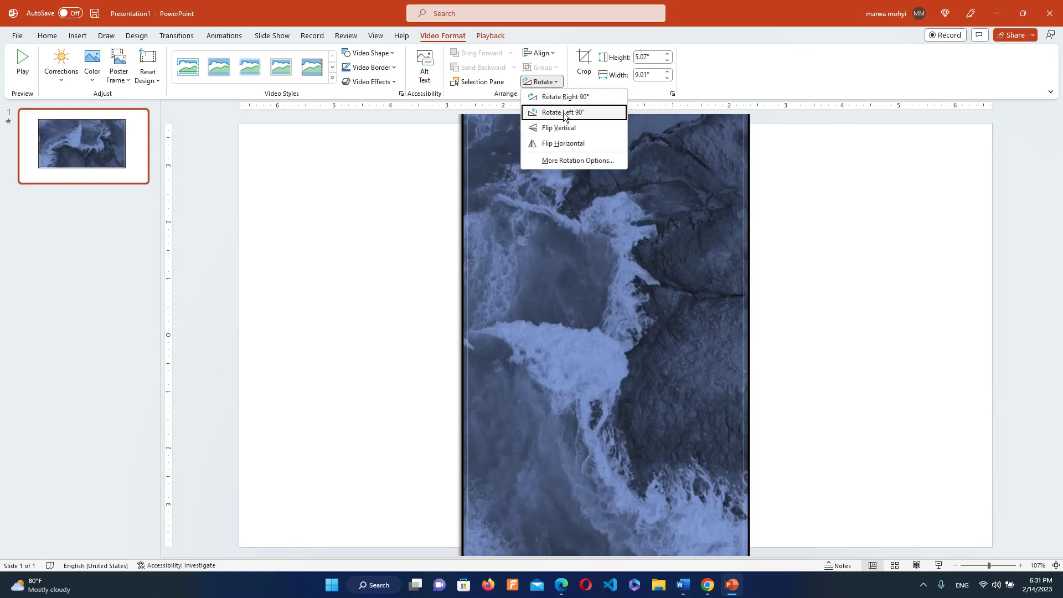
- Crop a band off the top of the video and trim its right side narrower
left_click(563, 164)
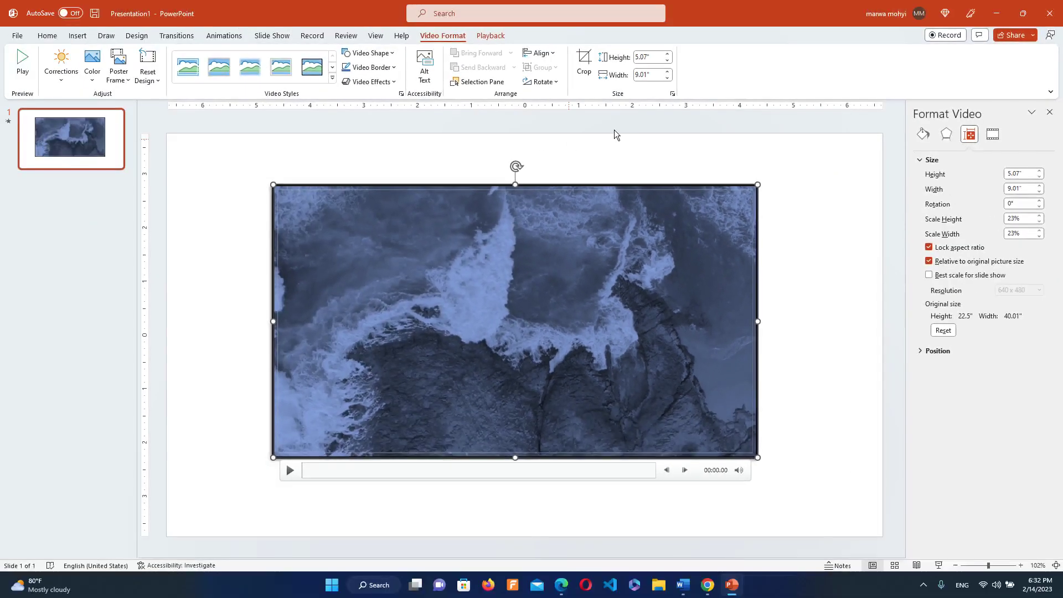
left_click(621, 187)
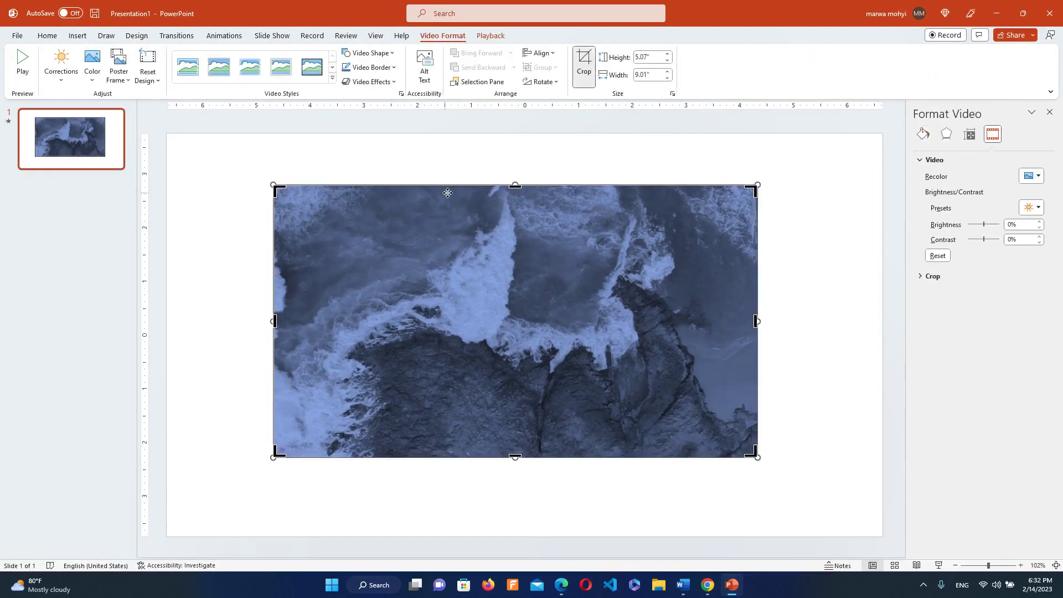
left_click_drag(515, 186, 515, 240)
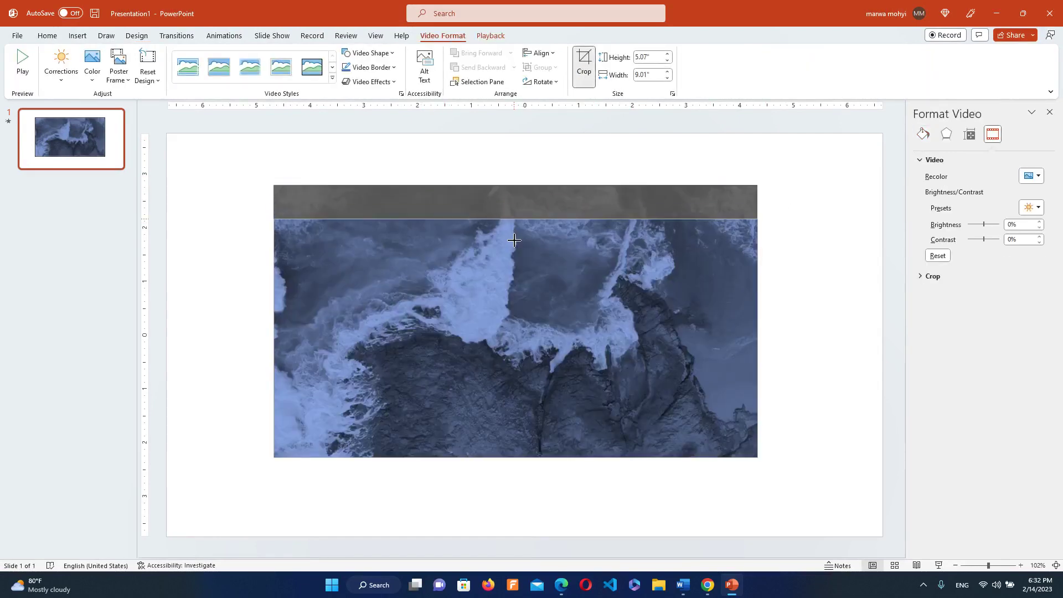
left_click(527, 460)
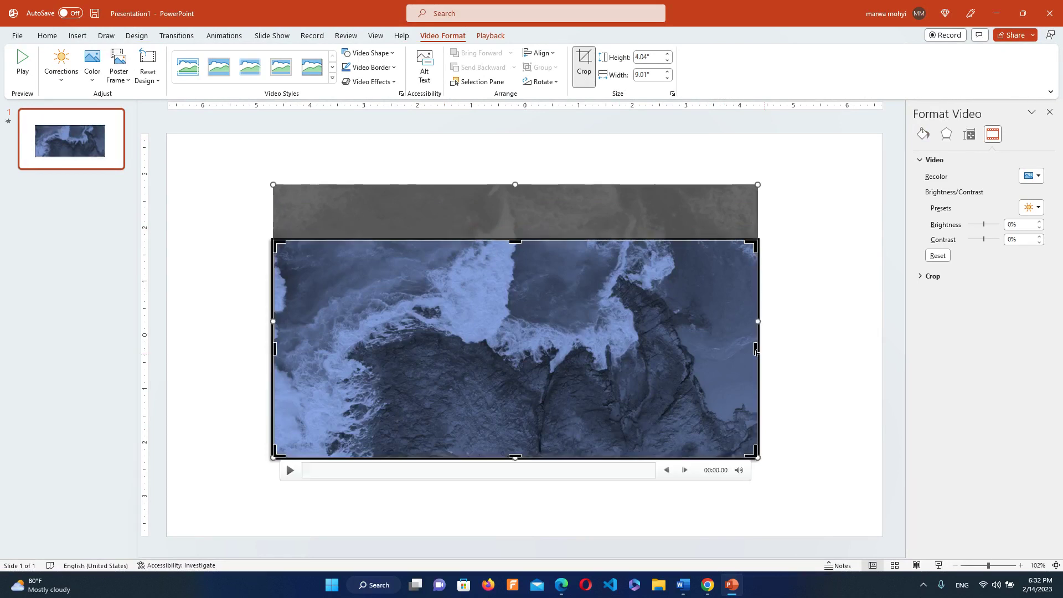
left_click_drag(605, 355, 560, 354)
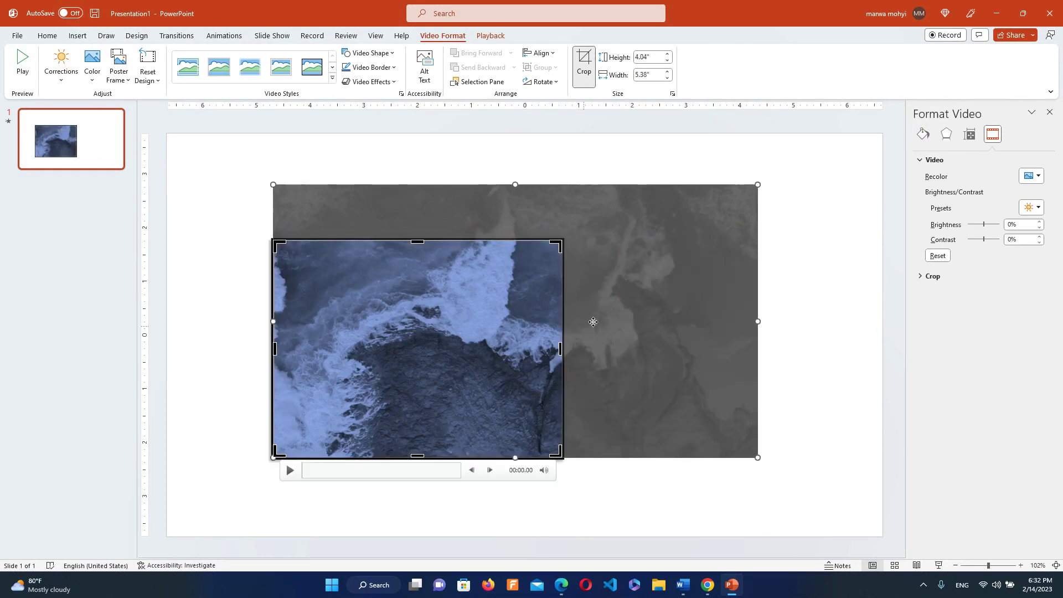
left_click(771, 371)
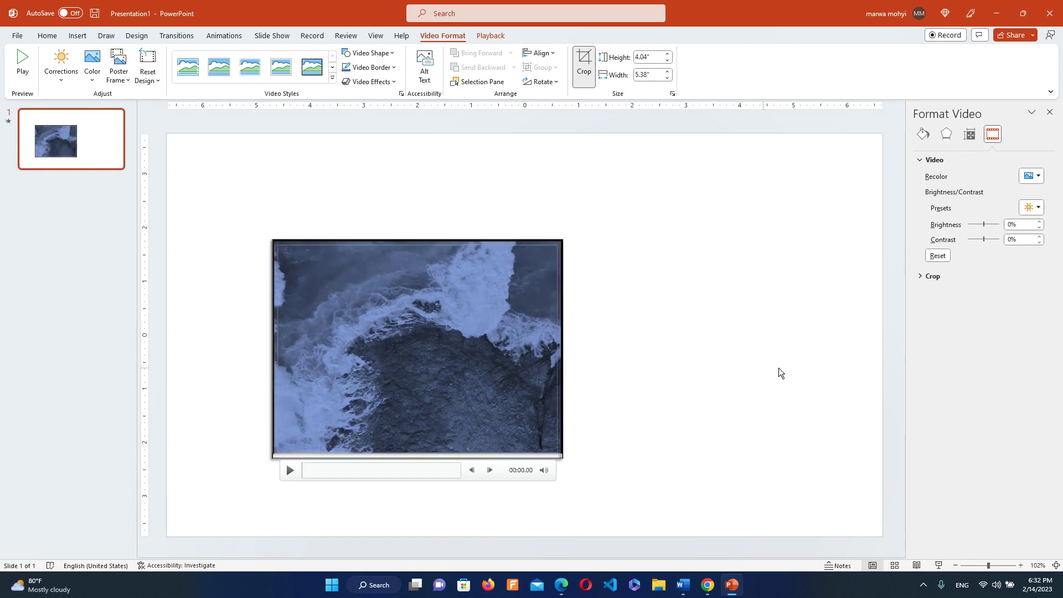
- Resize the cropped video to 4.28 by 5.7 inches with the Height and Width spinners
left_click(554, 250)
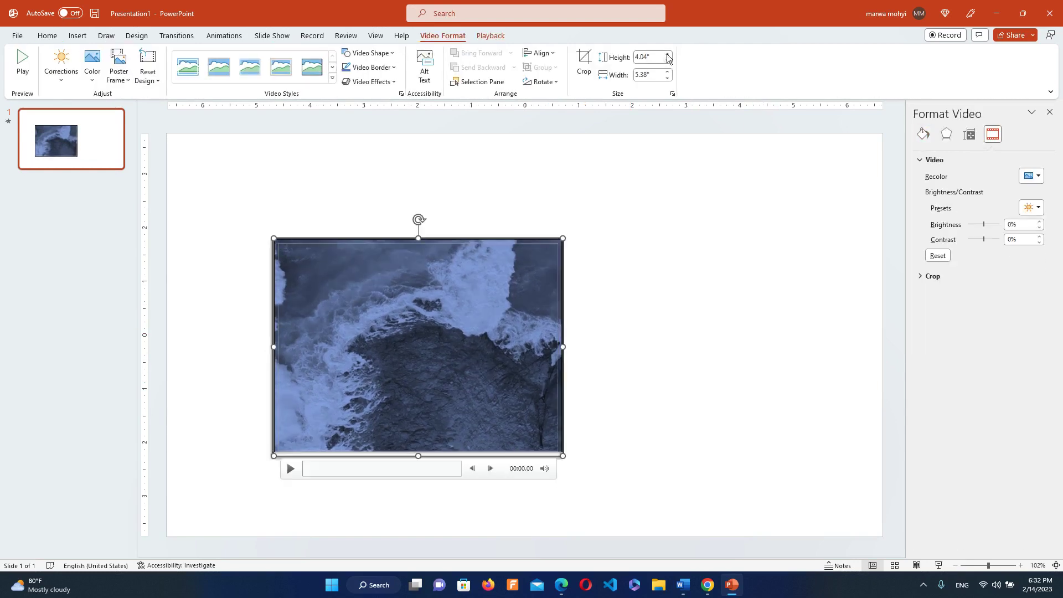
left_click(669, 55)
left_click(668, 55)
left_click(668, 55)
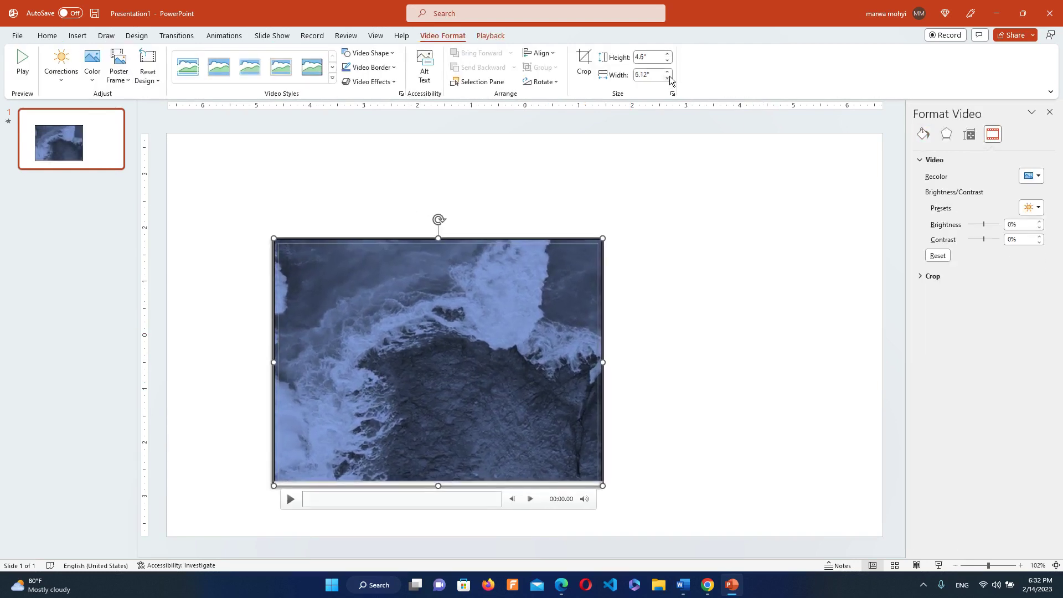
left_click(668, 78)
left_click(667, 78)
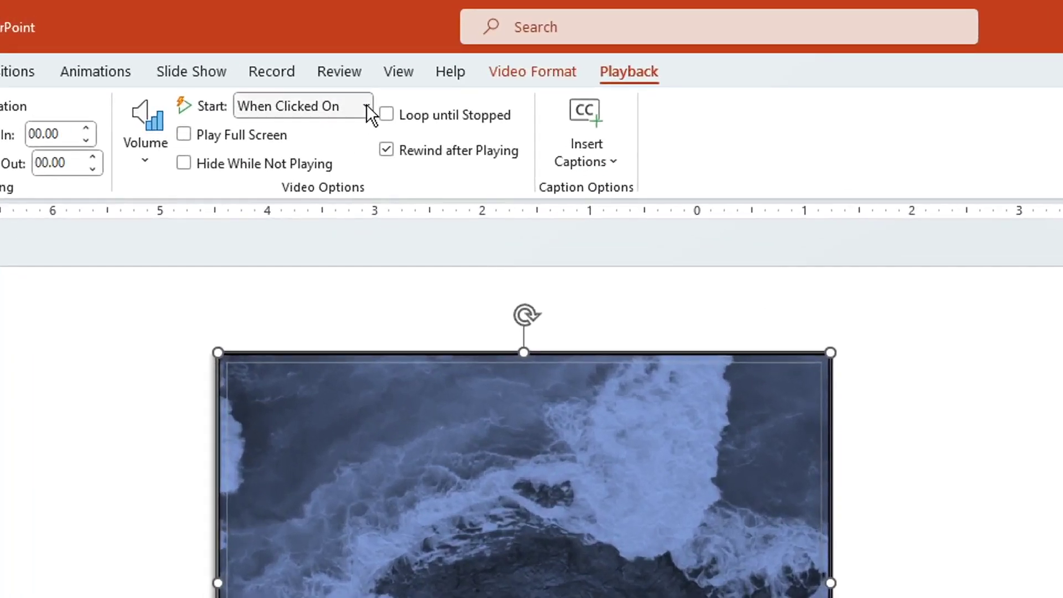
- Set the video's Start option to Automatically instead of On Click
left_click(366, 107)
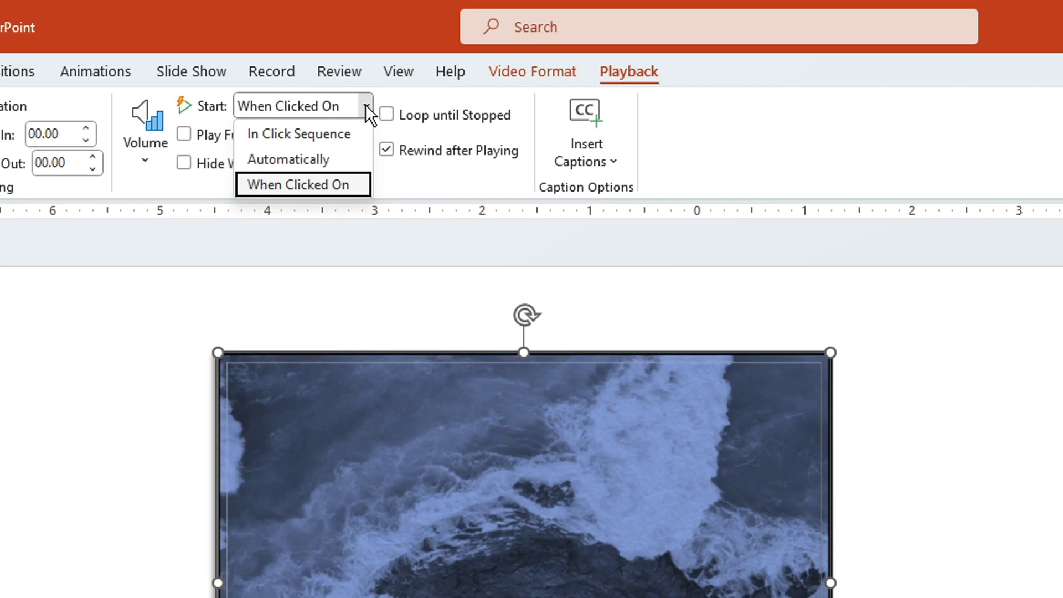
left_click(327, 164)
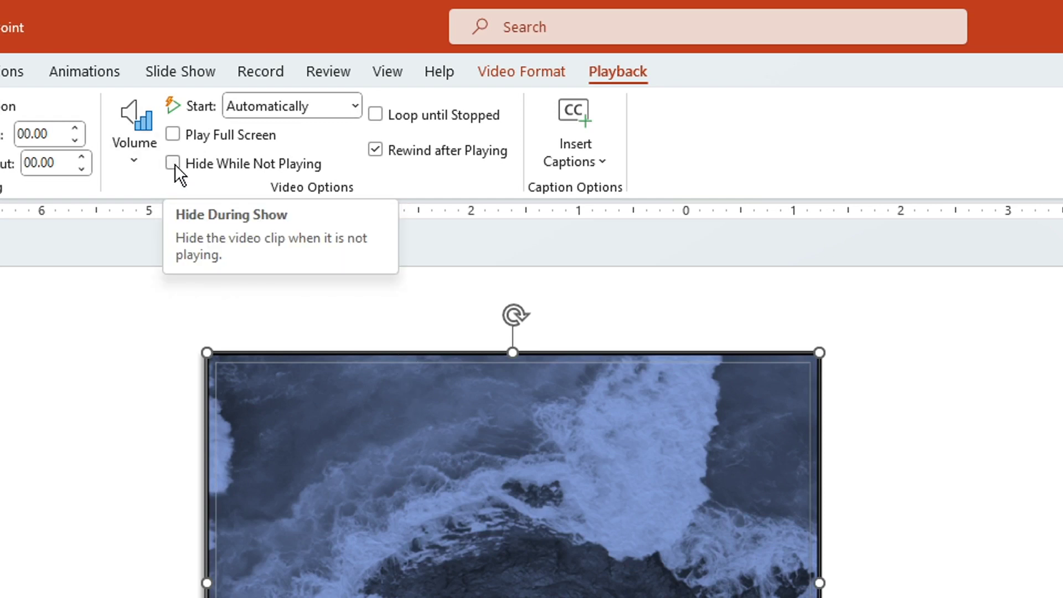
- Check Hide While Not Playing and uncheck Rewind after Playing for the video
left_click(174, 164)
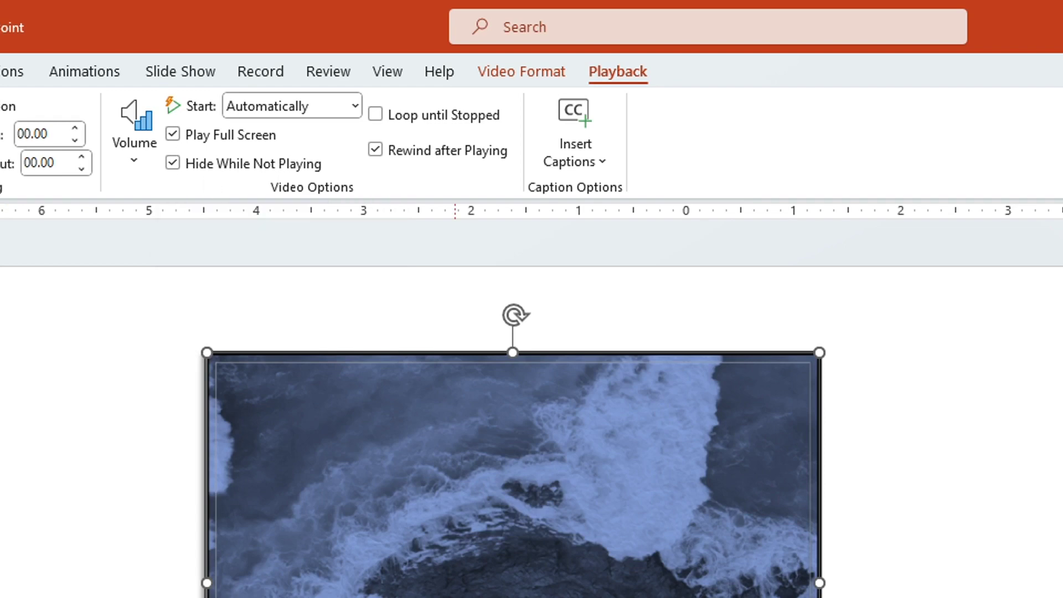
left_click(375, 150)
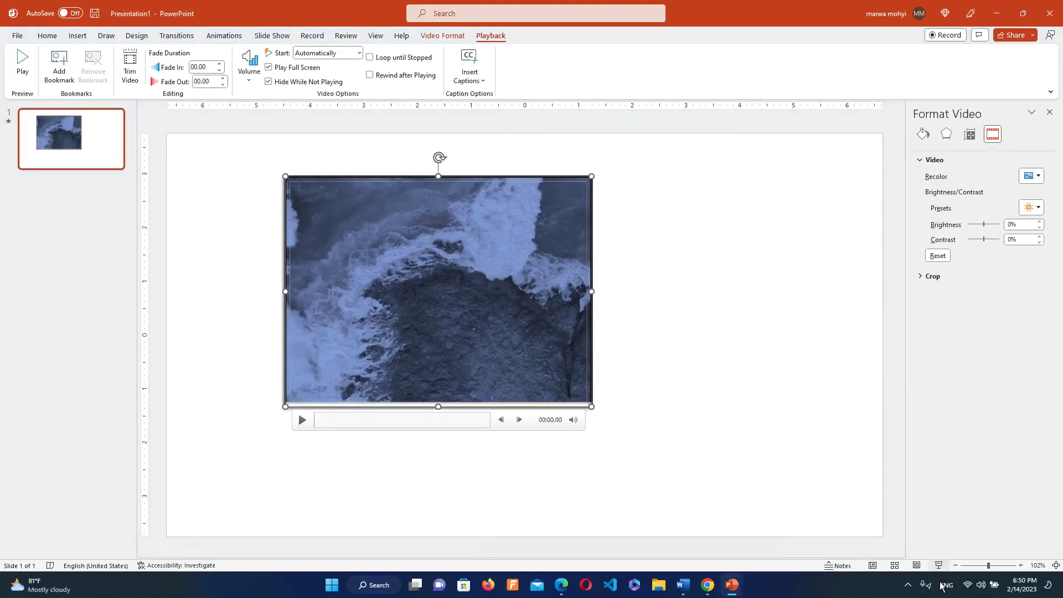
left_click(938, 565)
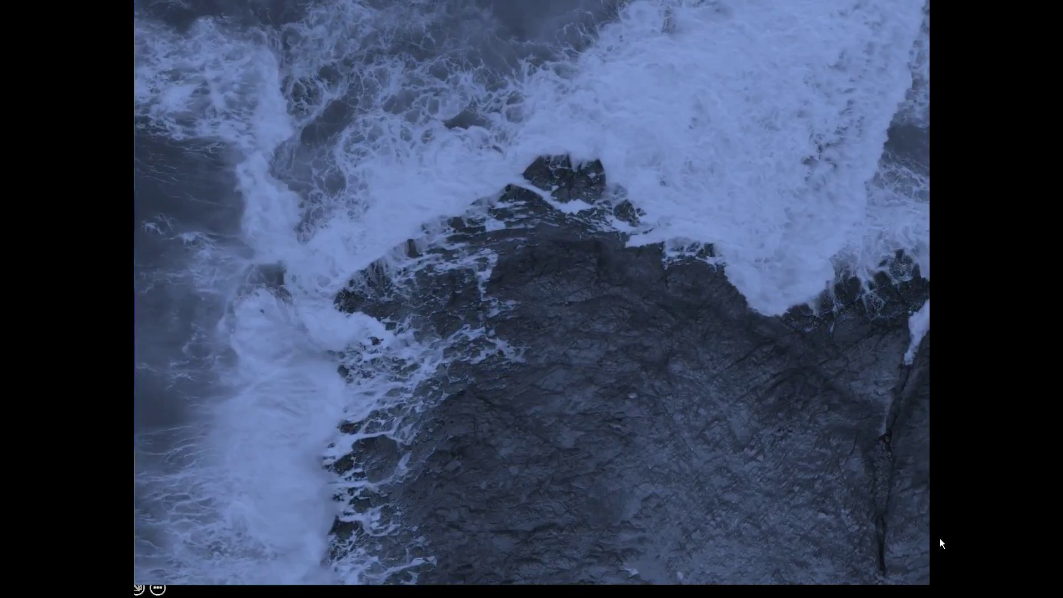
left_click(731, 482)
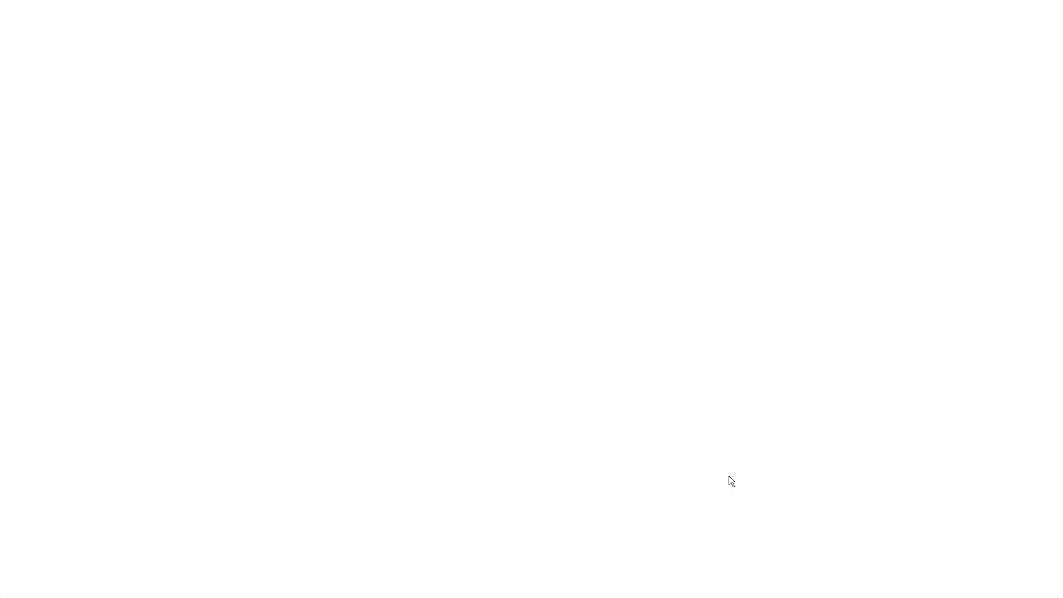
left_click(729, 476)
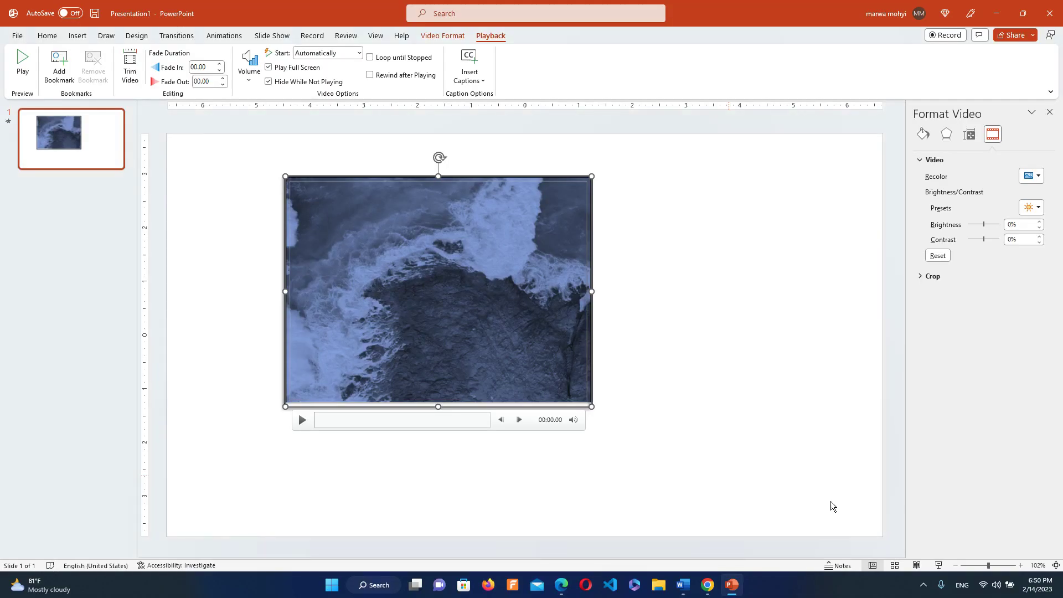
- Add a text box reading 'kljlkhgkjhfjf' right of the video, then start the slide show
left_click(79, 36)
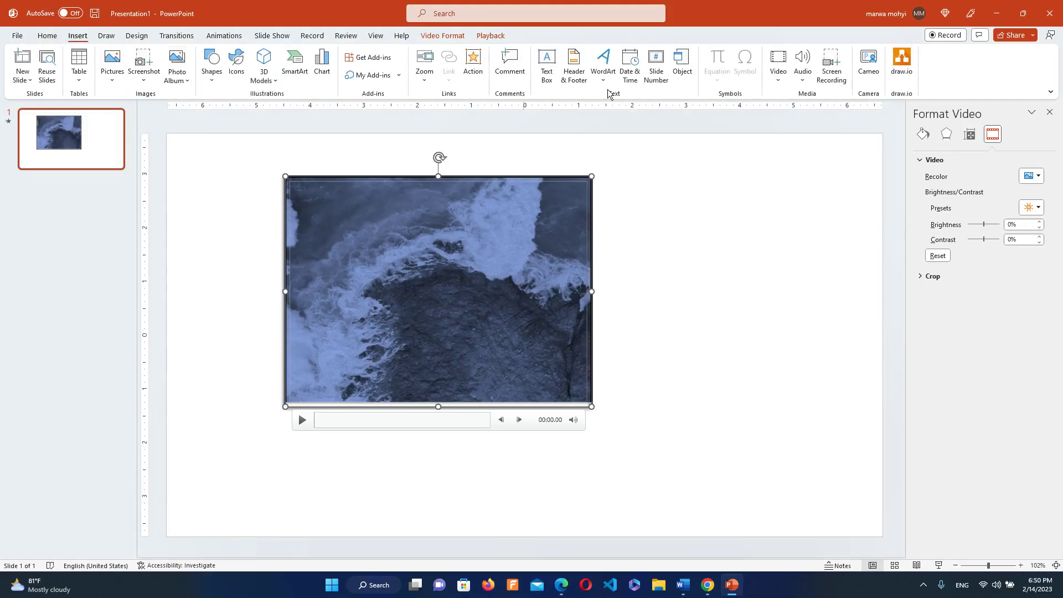
left_click(554, 82)
left_click_drag(648, 211, 790, 339)
type("kljlk")
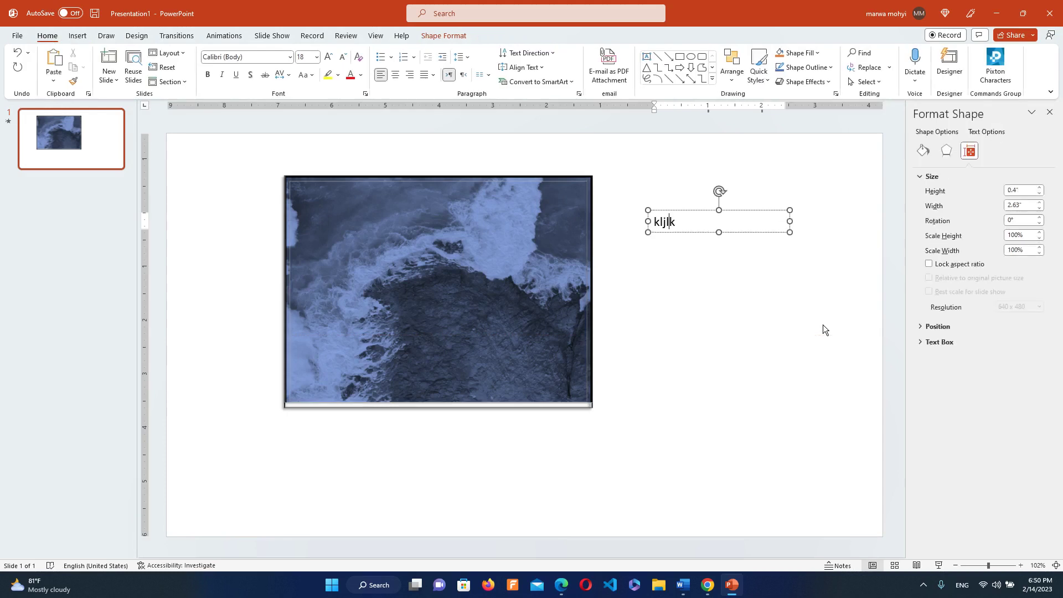
type("hgkjhfjf")
left_click(902, 474)
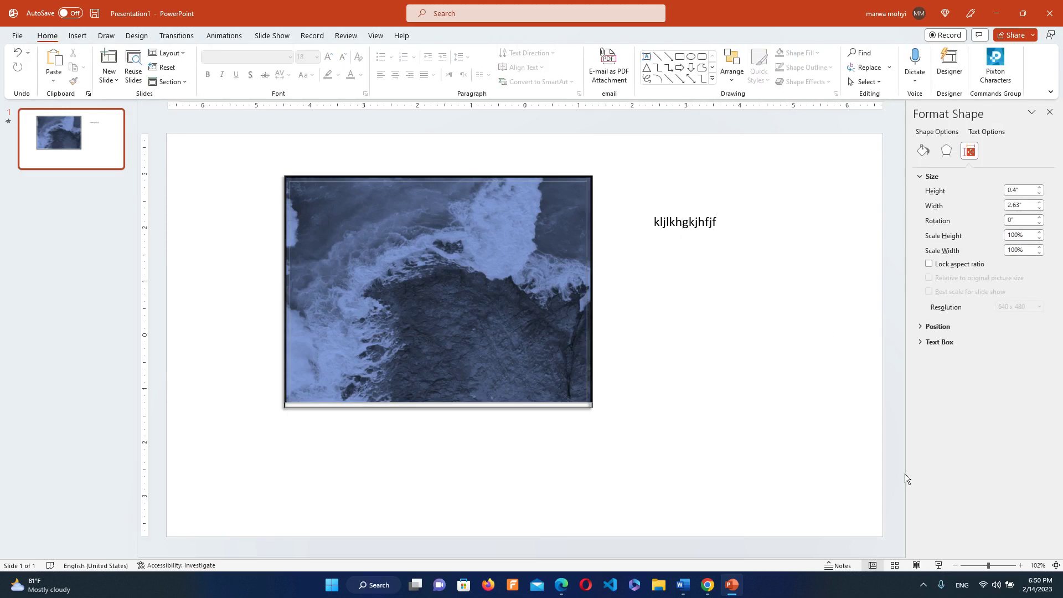
left_click(938, 566)
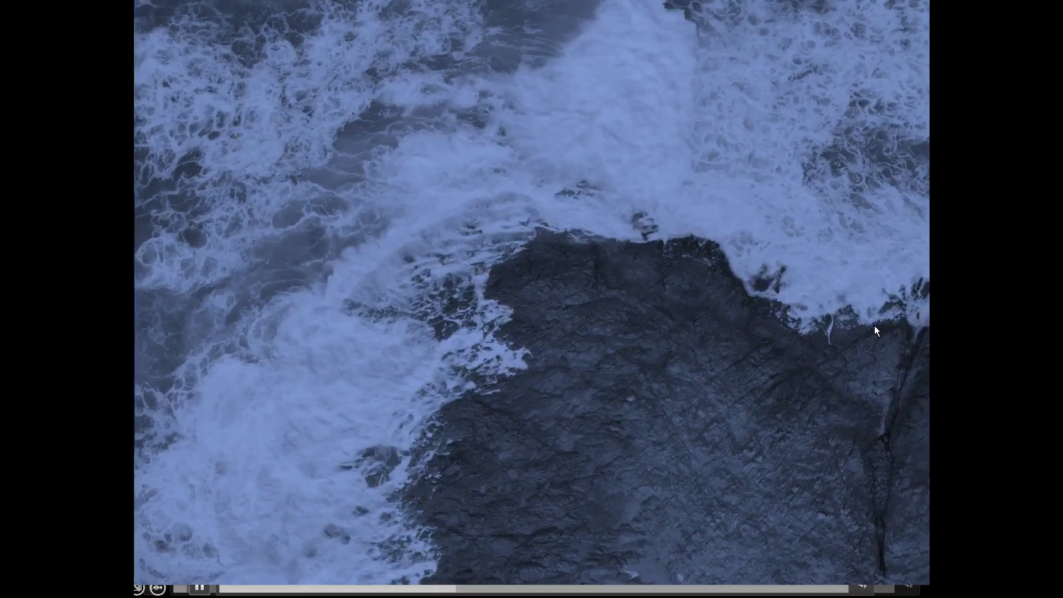
key("Right")
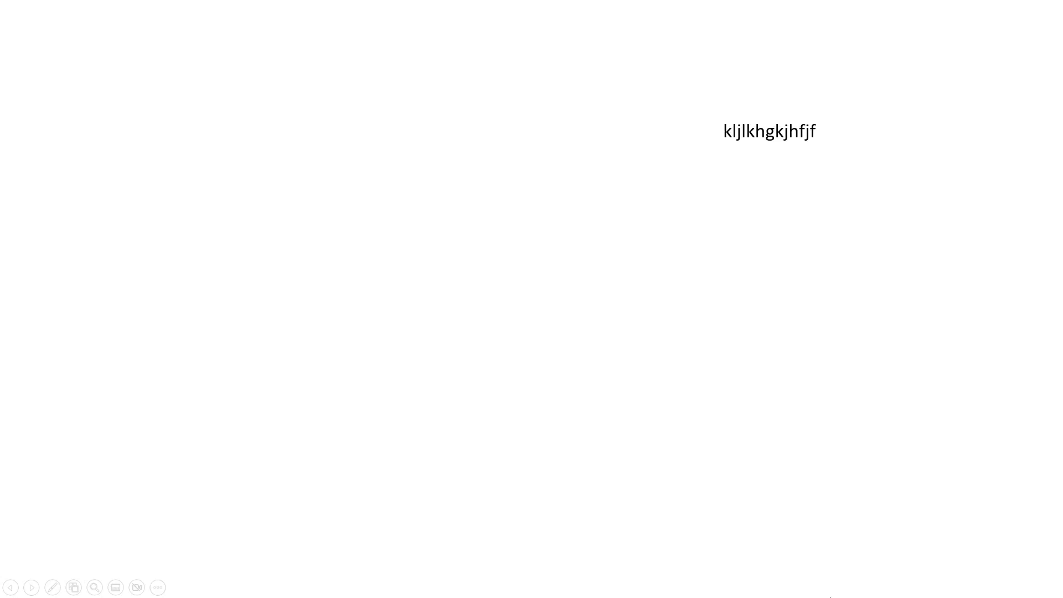
key("Escape")
left_click(568, 274)
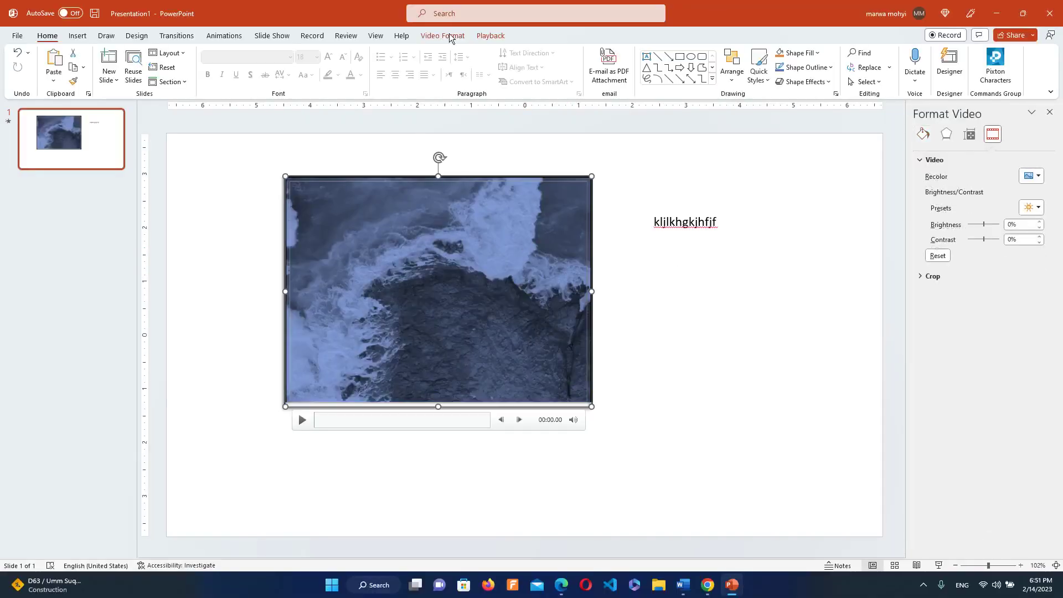
- Turn on Loop until Stopped for the ocean video and start the slide show to test it
left_click(490, 36)
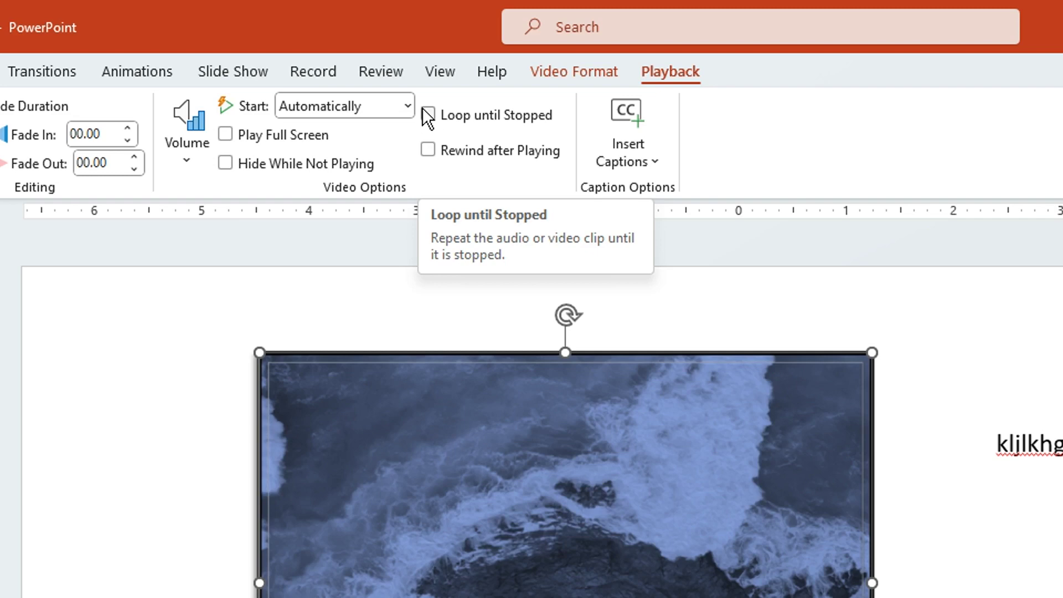
left_click(428, 115)
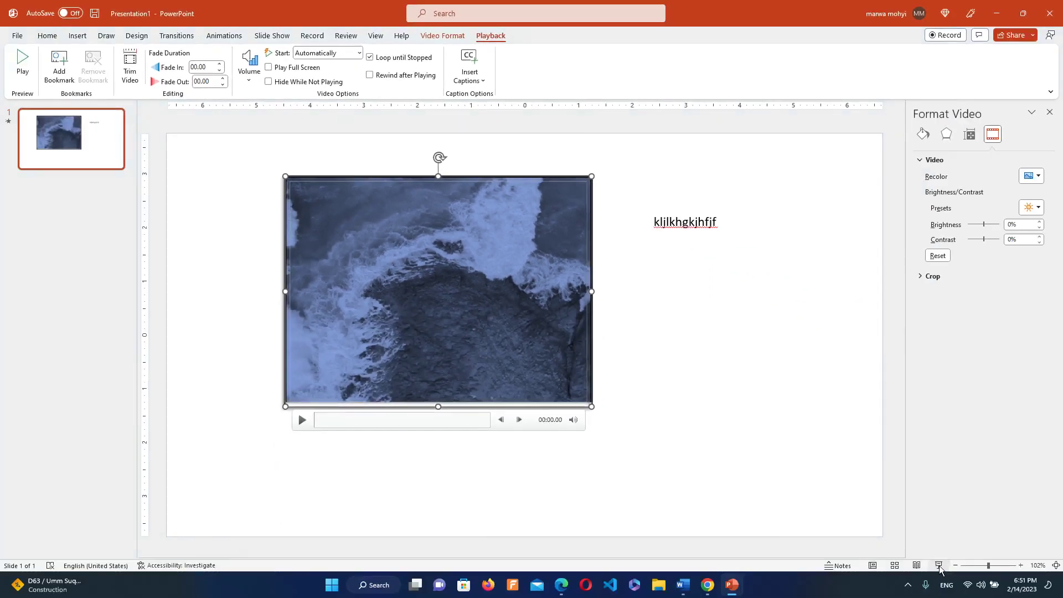
left_click(939, 566)
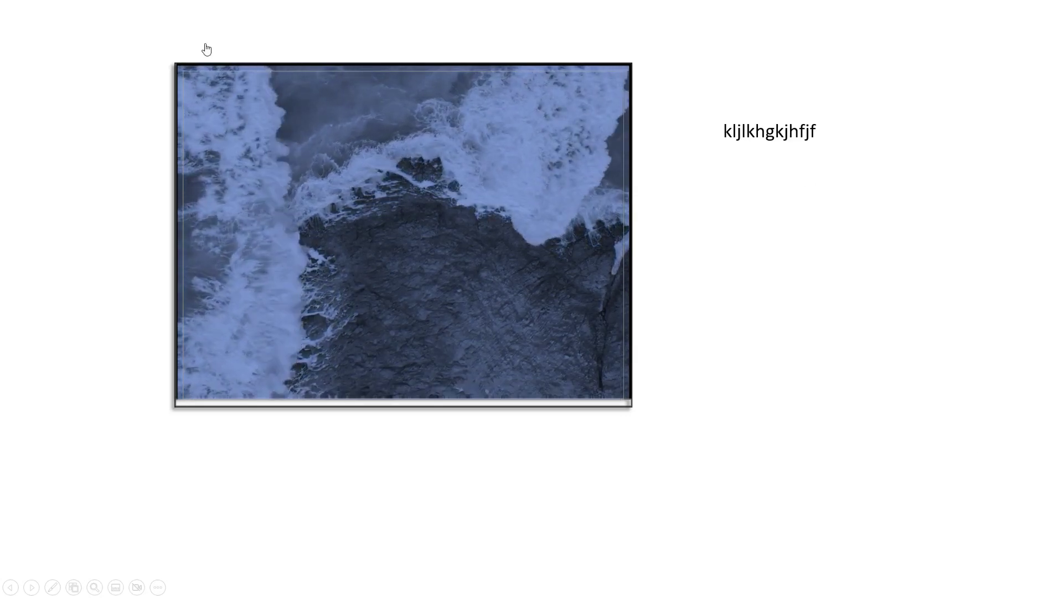
- Advance past the playing video to the end of the show and exit back to Normal view
left_click(106, 37)
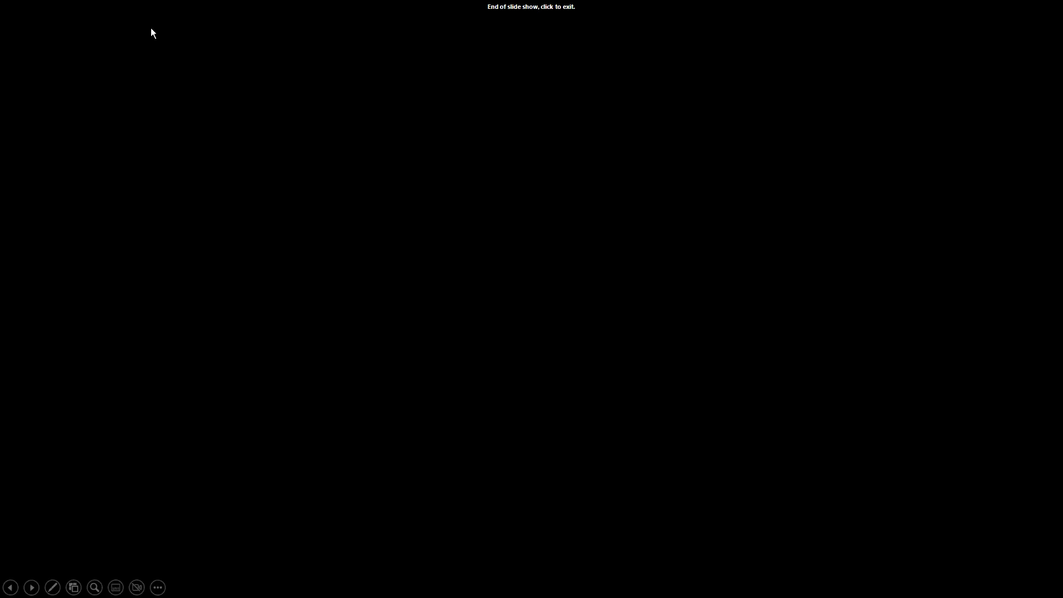
left_click(534, 298)
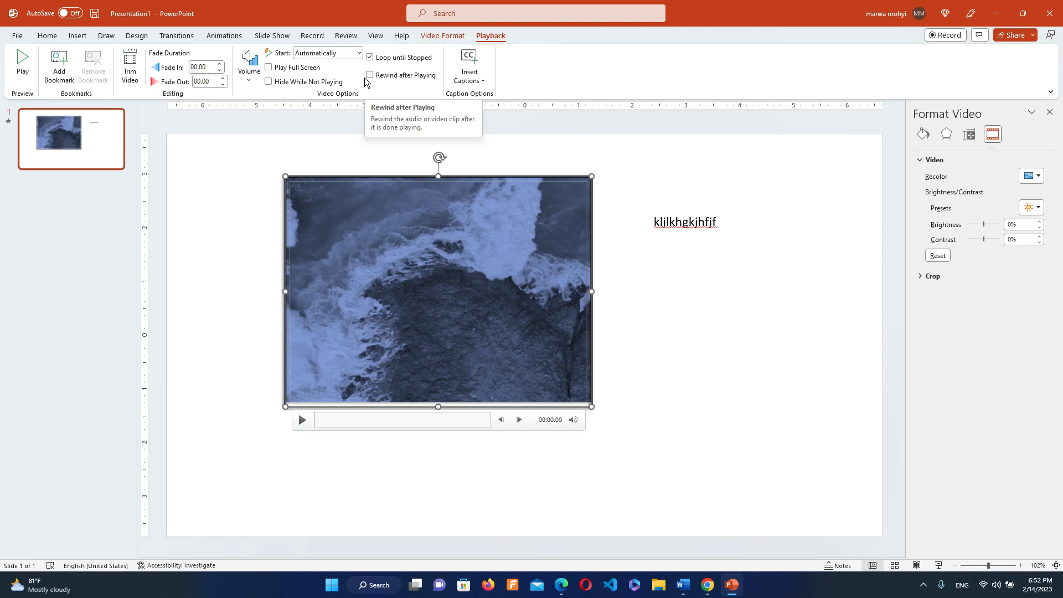
left_click(249, 79)
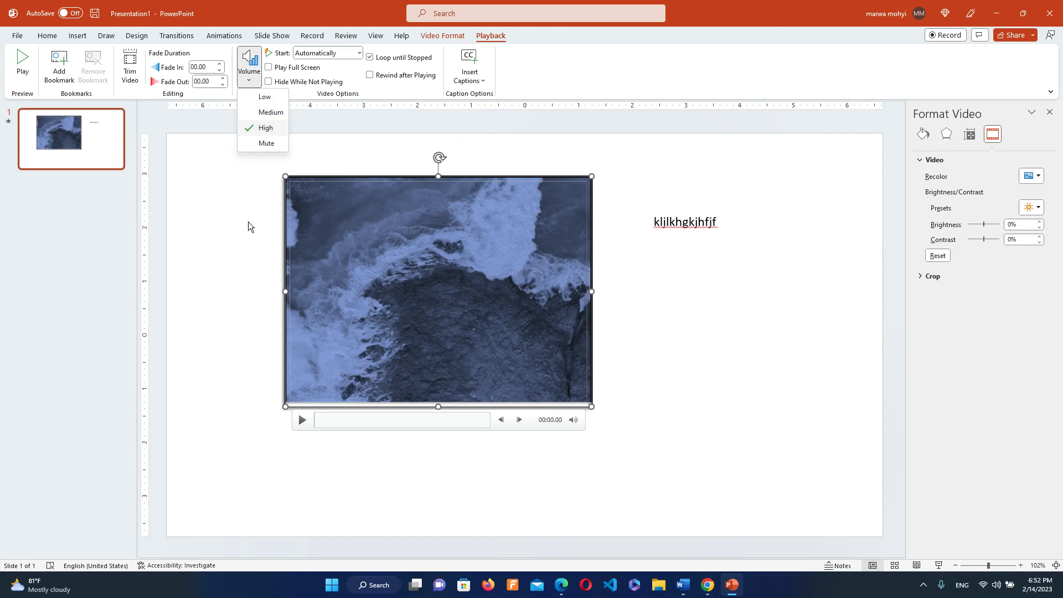
left_click(266, 145)
mouse_move(572, 419)
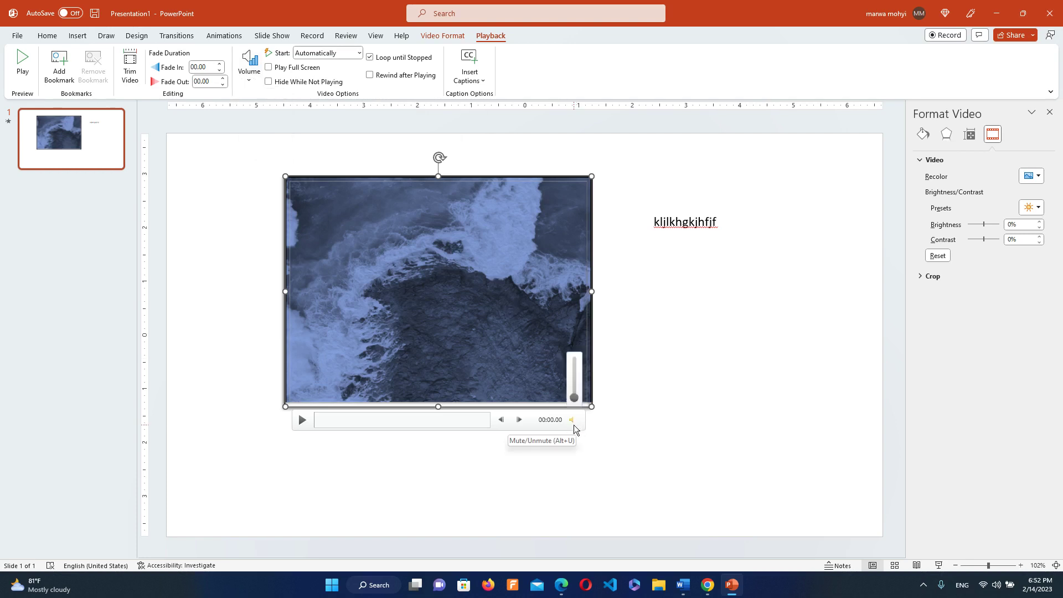
left_click_drag(574, 397, 580, 343)
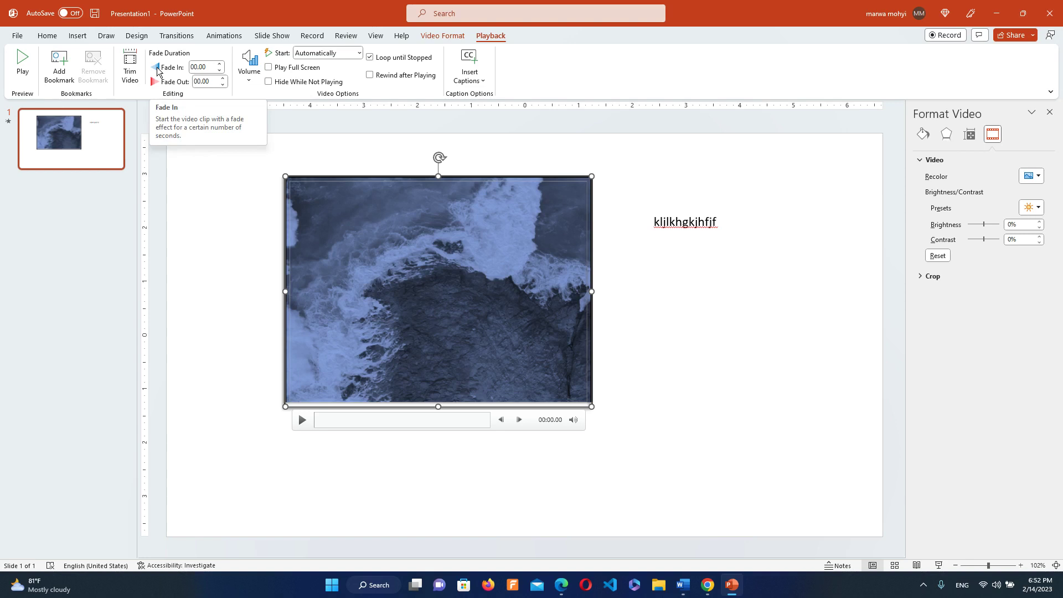
- Raise the ocean video's fade-in to 01.50 seconds and preview it in the slide show
left_click(220, 65)
left_click(219, 65)
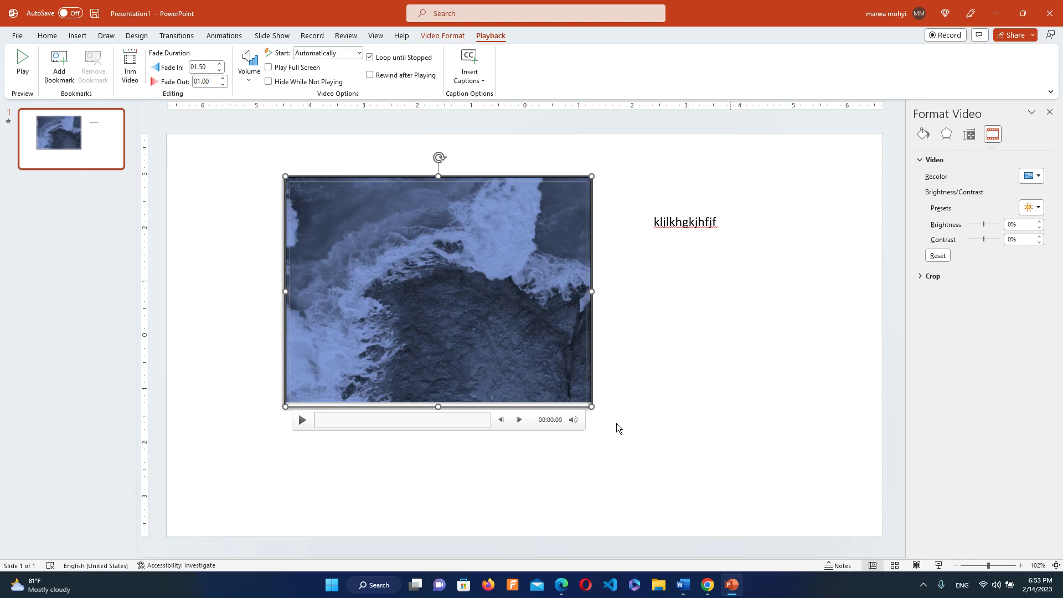
left_click(937, 566)
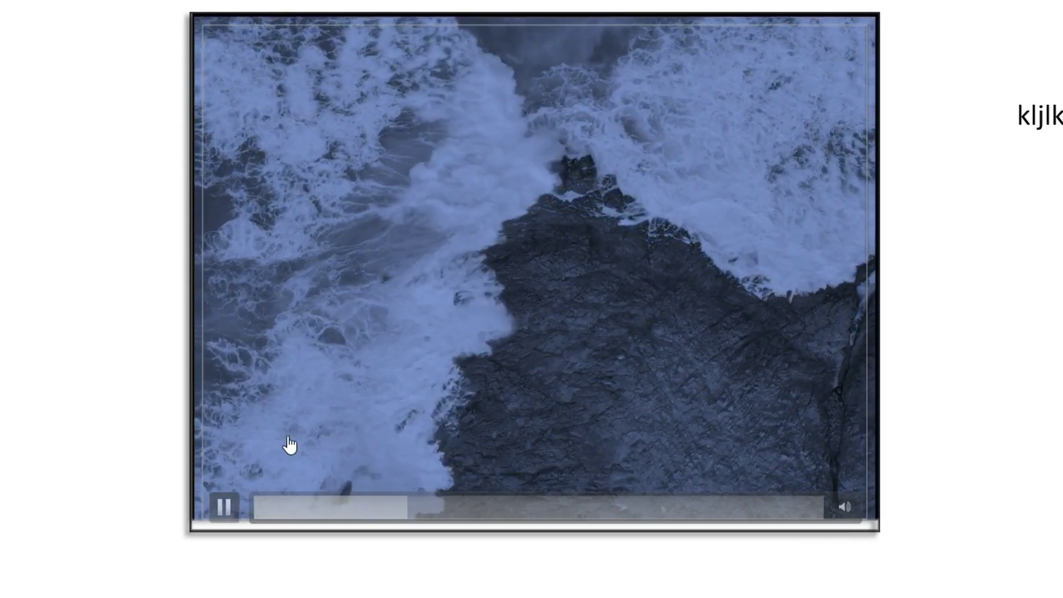
- Rewind the playing video to near its beginning, then end the slide show with Esc
left_click_drag(411, 507, 307, 518)
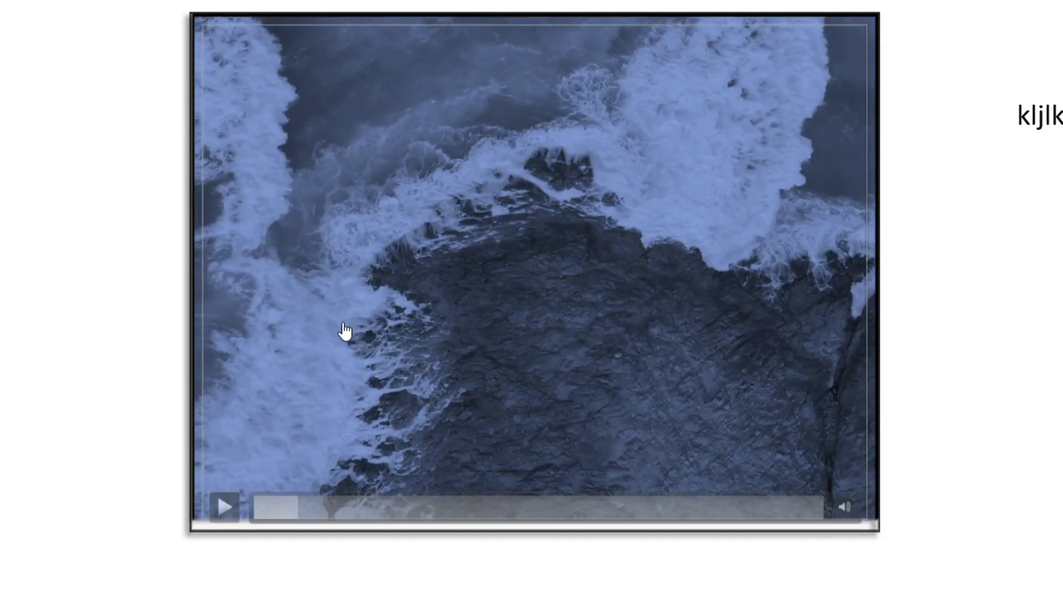
key("Escape")
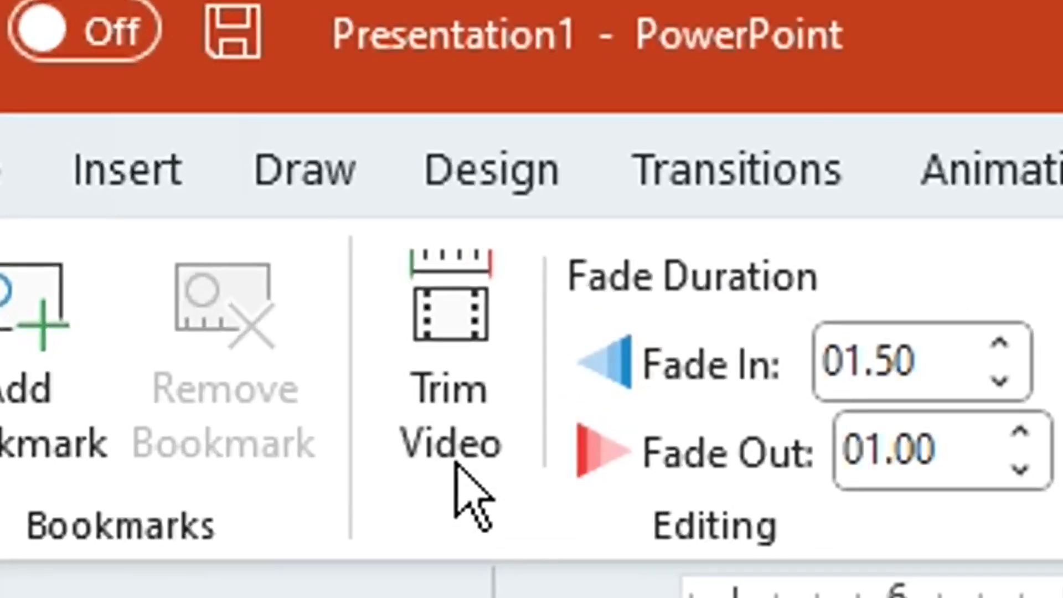
- Trim the ocean video to start at 00:03.217 and end at 00:14.020, previewing before confirming
left_click(466, 444)
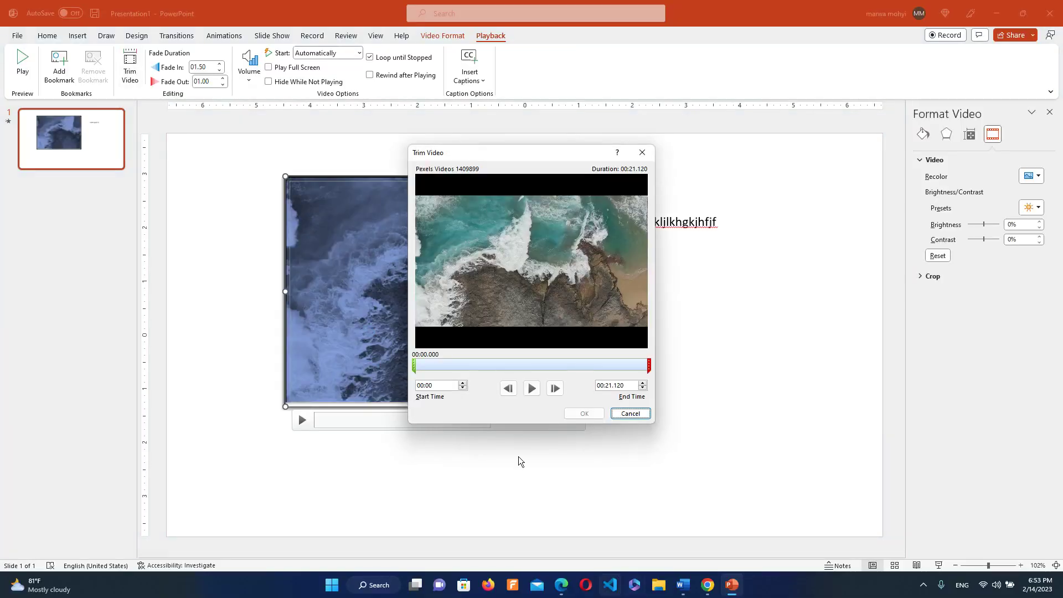
left_click_drag(415, 366, 444, 365)
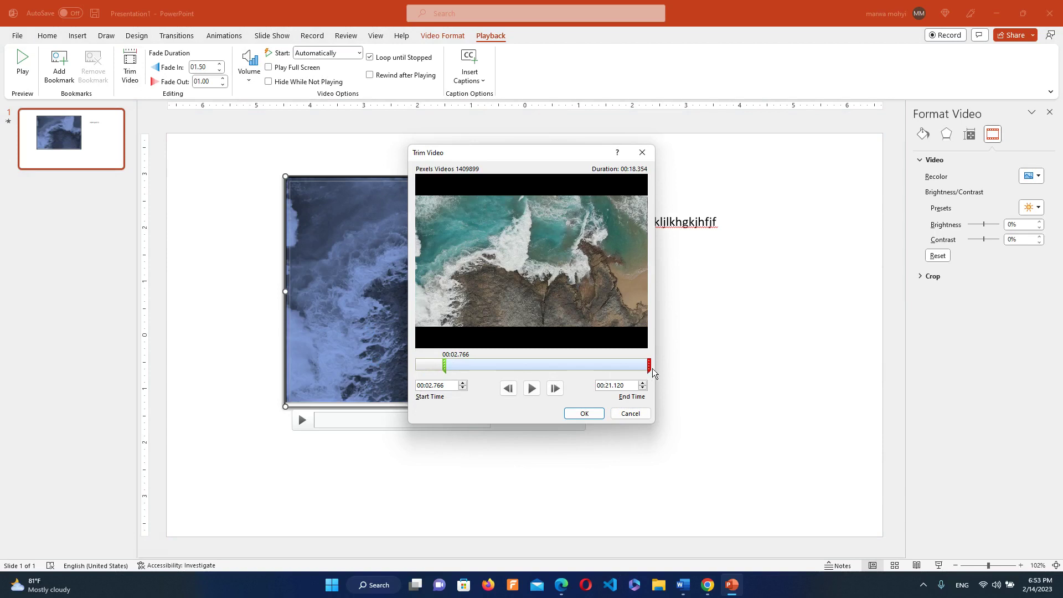
left_click_drag(647, 364, 583, 363)
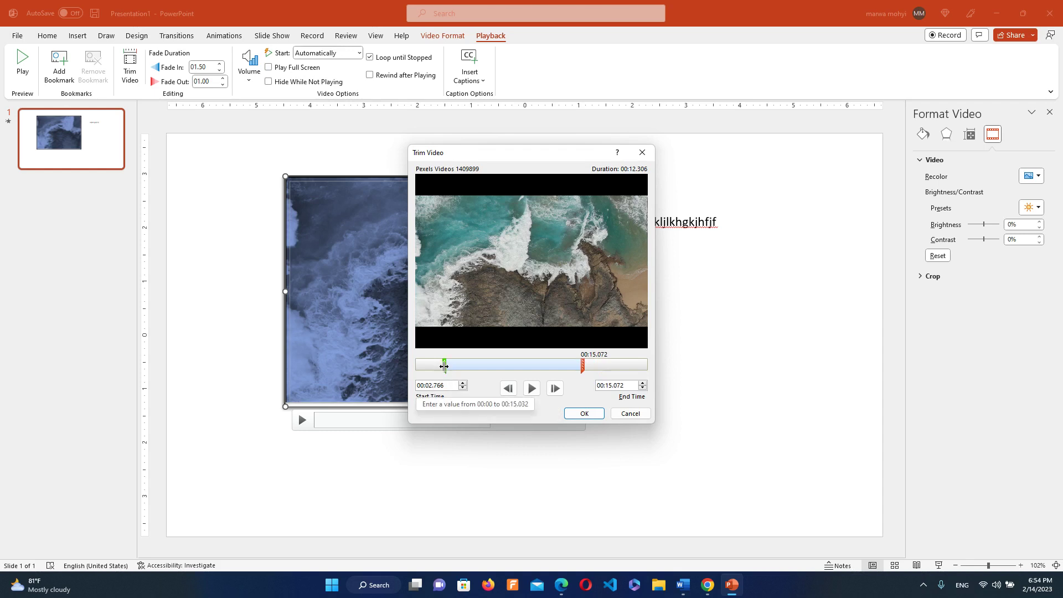
left_click_drag(445, 366, 454, 367)
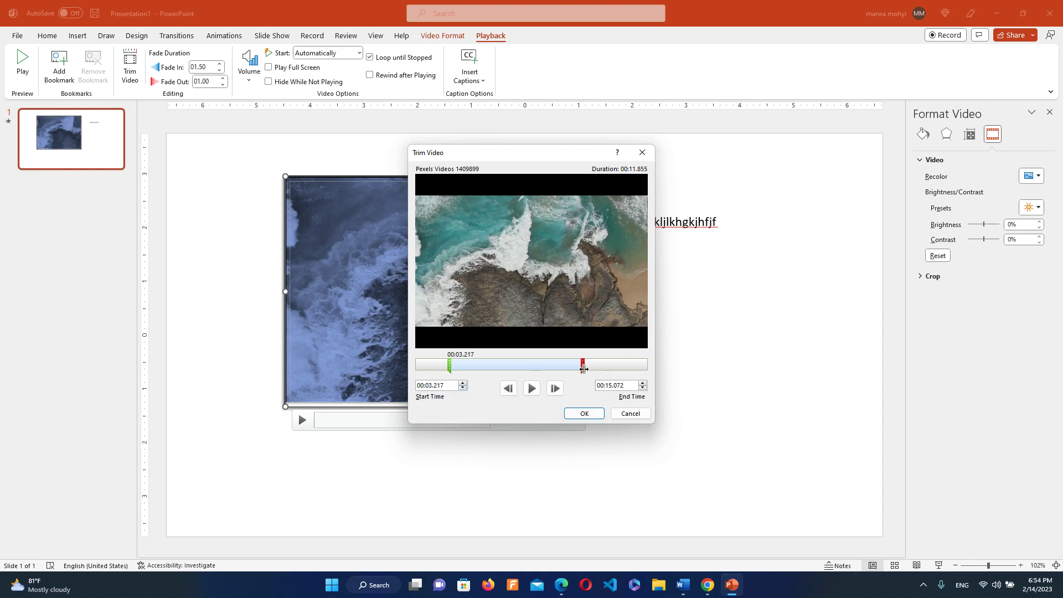
left_click_drag(582, 366, 571, 366)
left_click(532, 389)
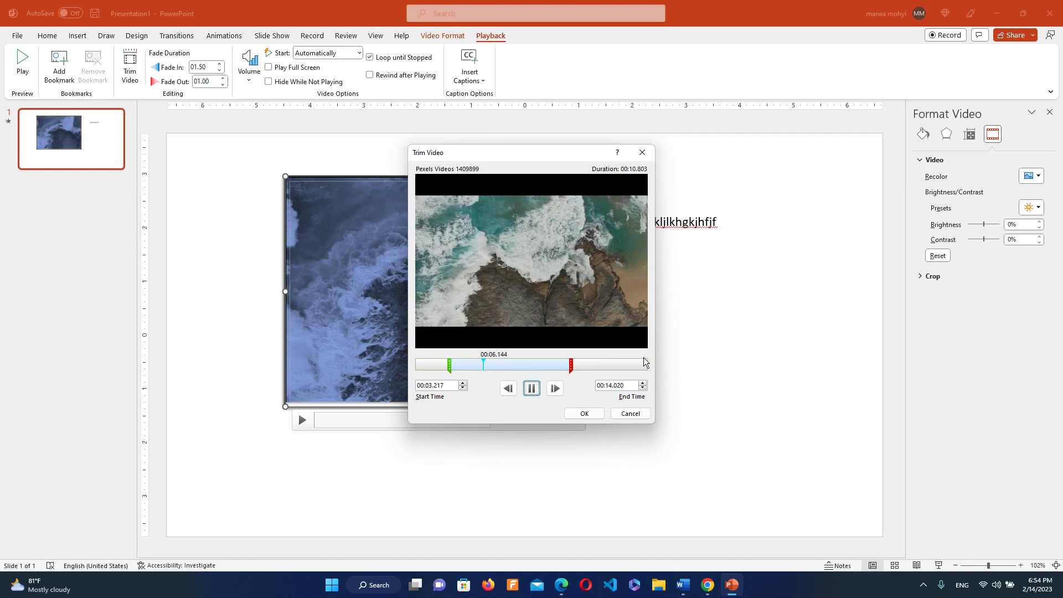
left_click(581, 414)
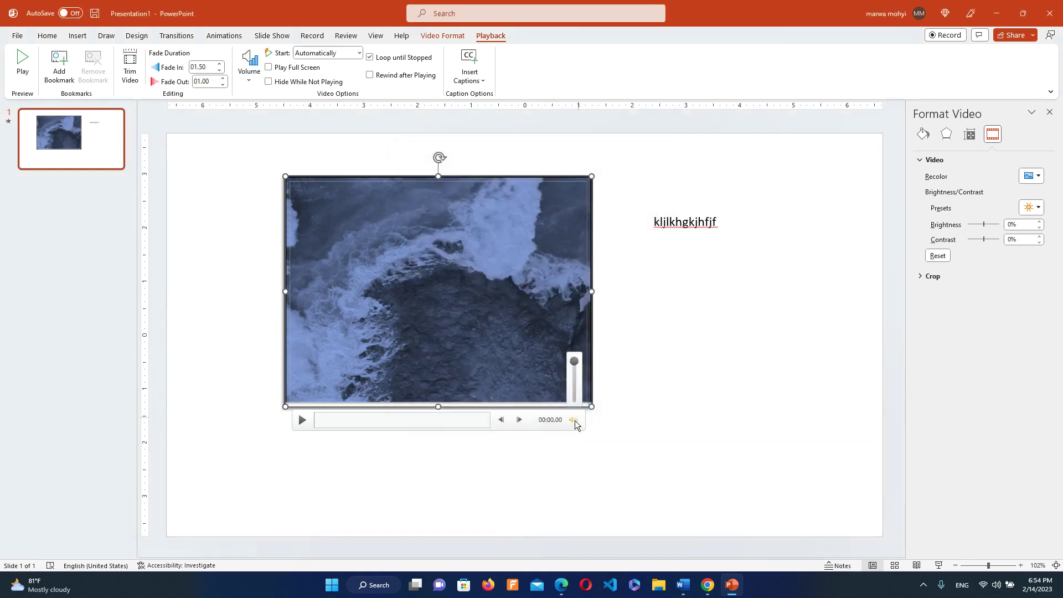
left_click(303, 423)
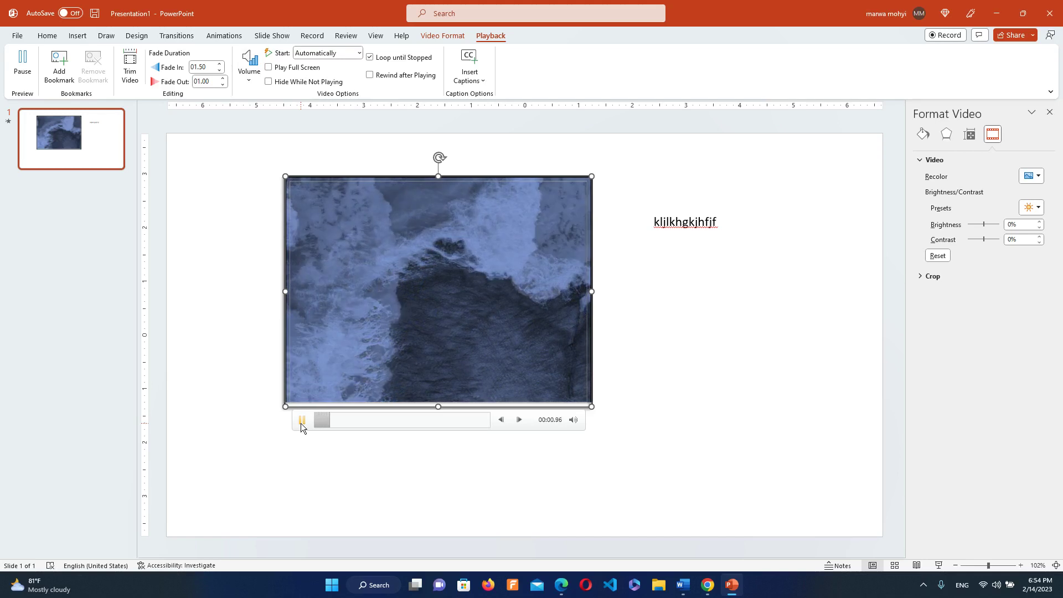
left_click(302, 419)
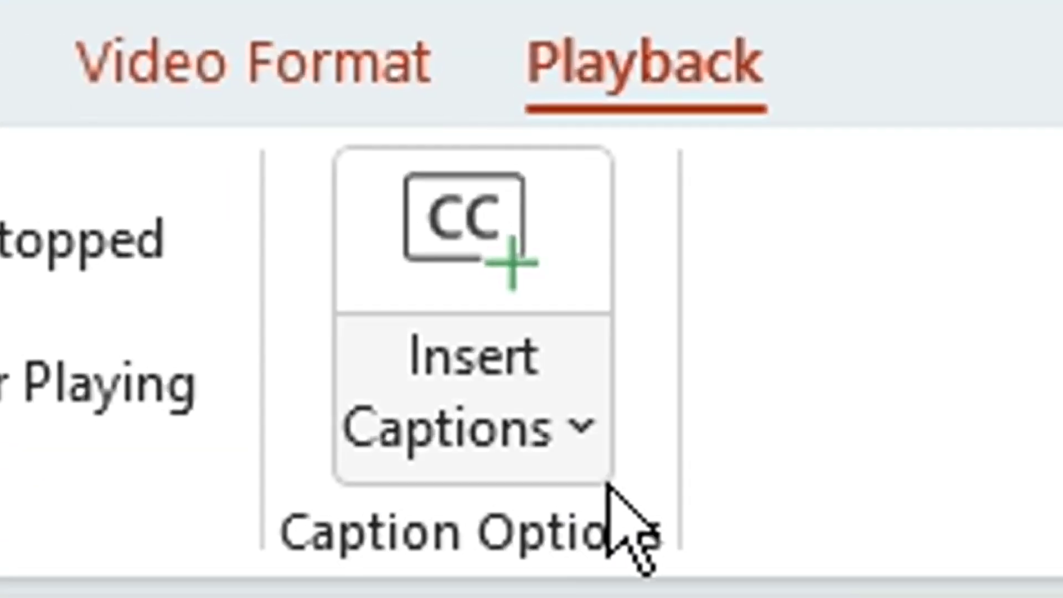
left_click(485, 81)
left_click(641, 560)
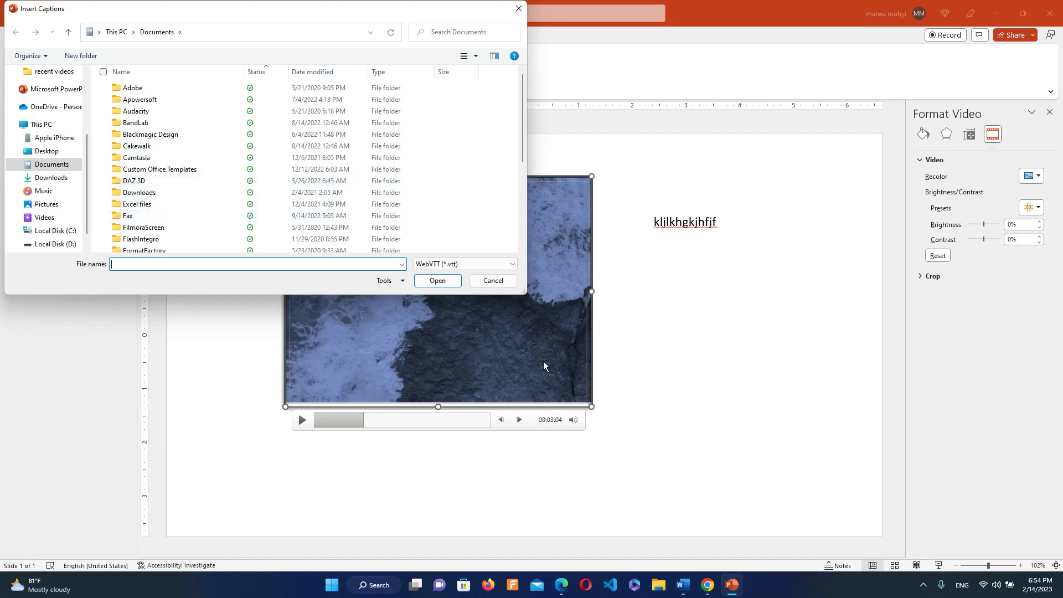
left_click(518, 9)
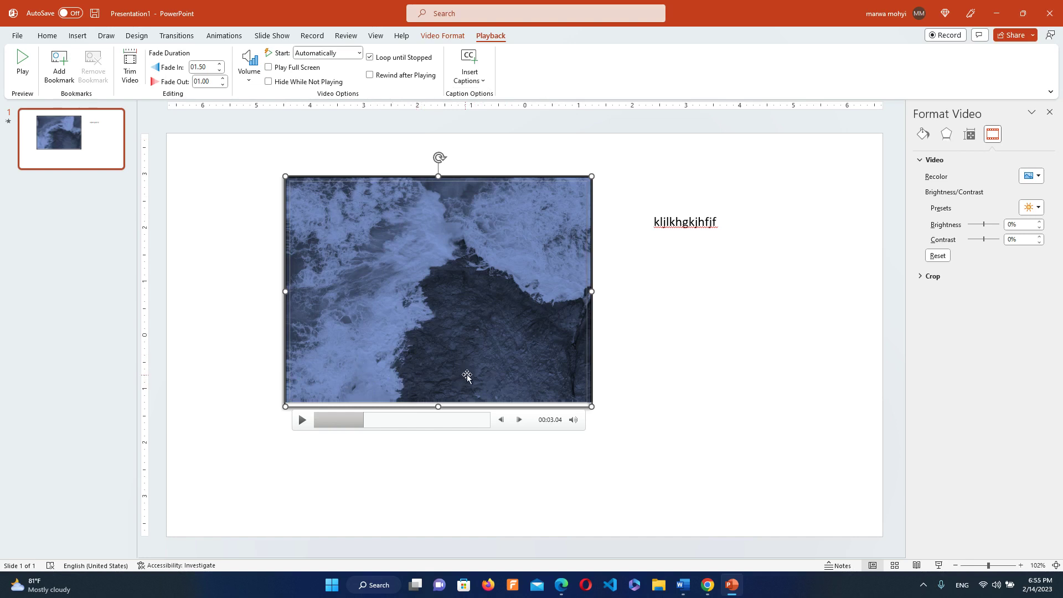
- Open the Insert Captions dropdown for the ocean video on the Playback tab
left_click(474, 78)
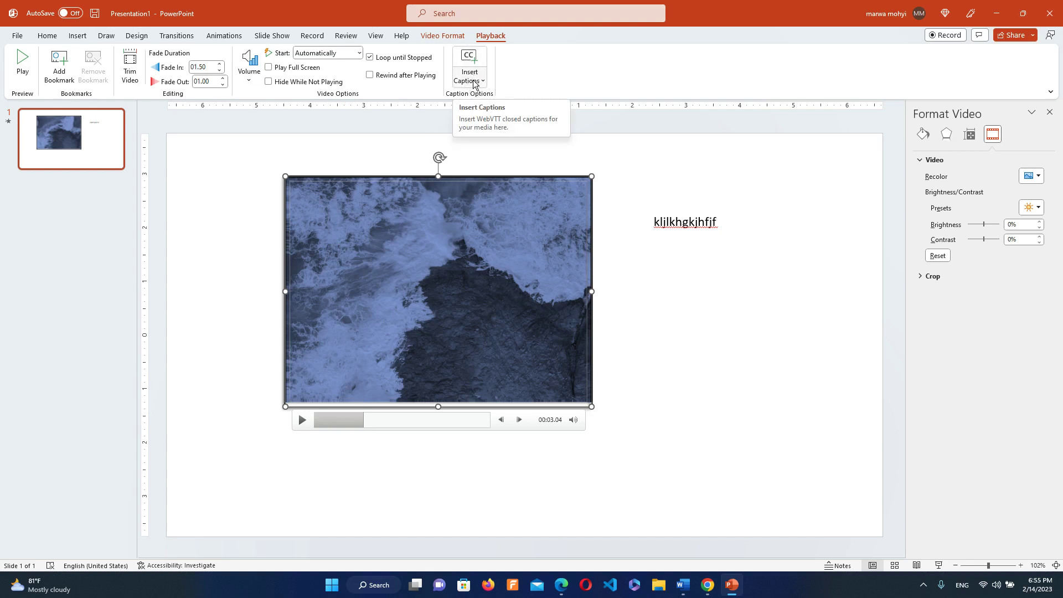